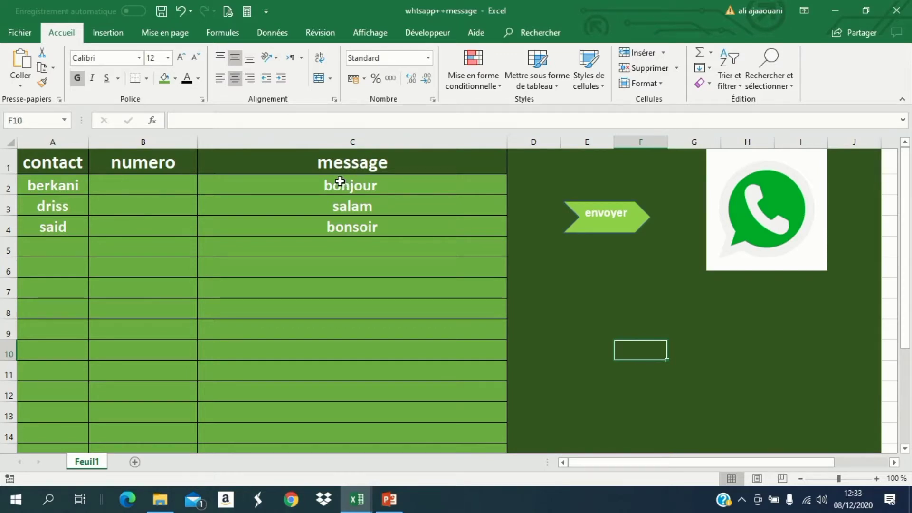
# Run the green 'envoyer' arrow macro so WhatsApp Web opens in Chrome.
pyautogui.click(599, 218)
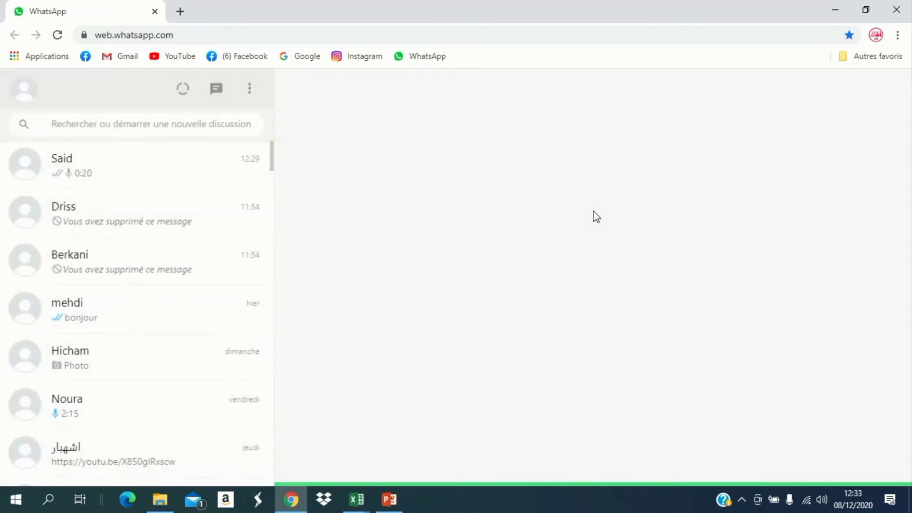
# Search for the first contact in WhatsApp Web and send them 'bonjour'.
pyautogui.click(118, 127)
pyautogui.write('berkani')
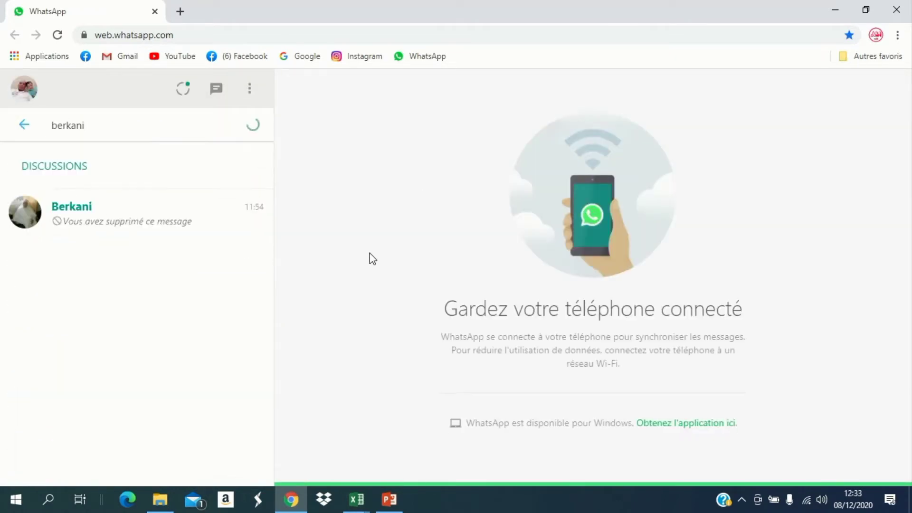
pyautogui.press('Return')
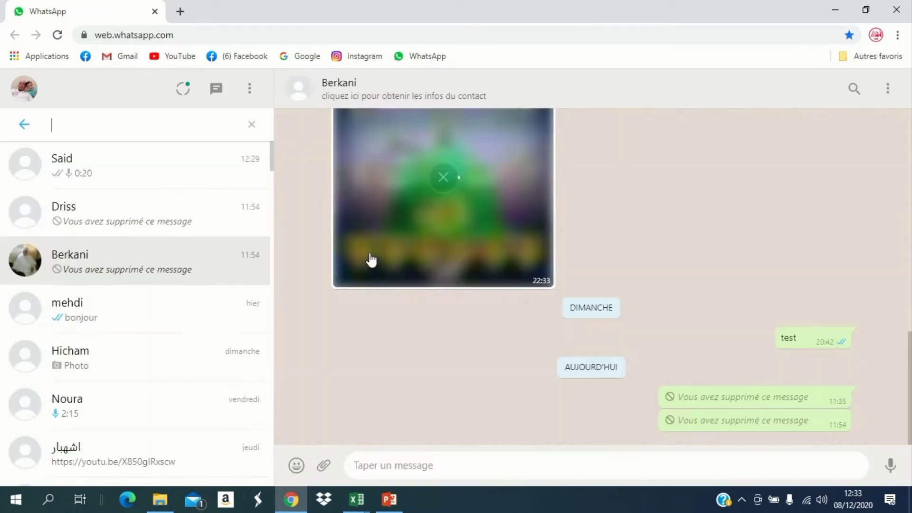
pyautogui.write('bonjour')
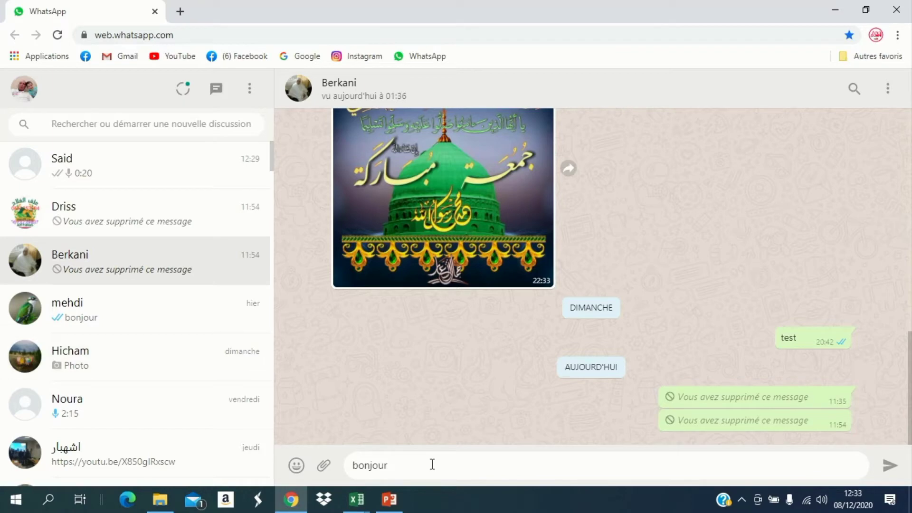
pyautogui.press('Return')
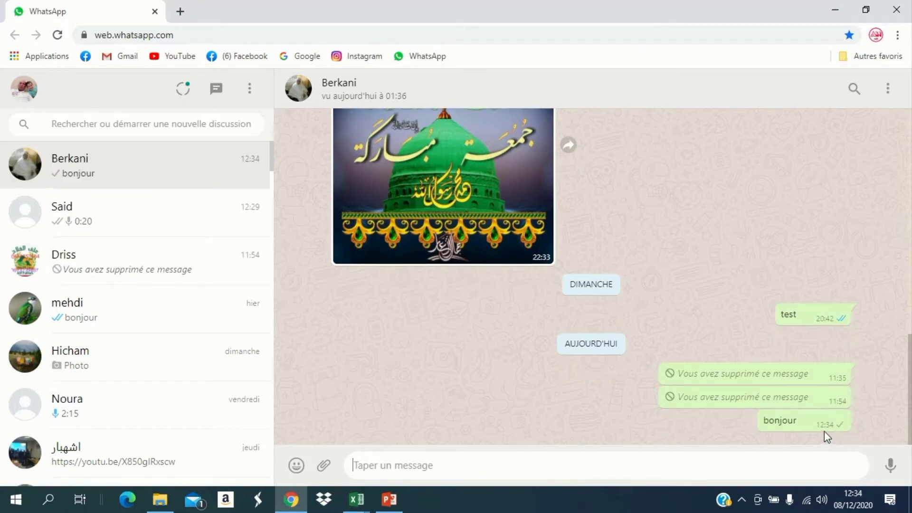
# Find the second contact's chat and send the message 'salam'.
pyautogui.hotkey('ctrl', 'alt', '/')
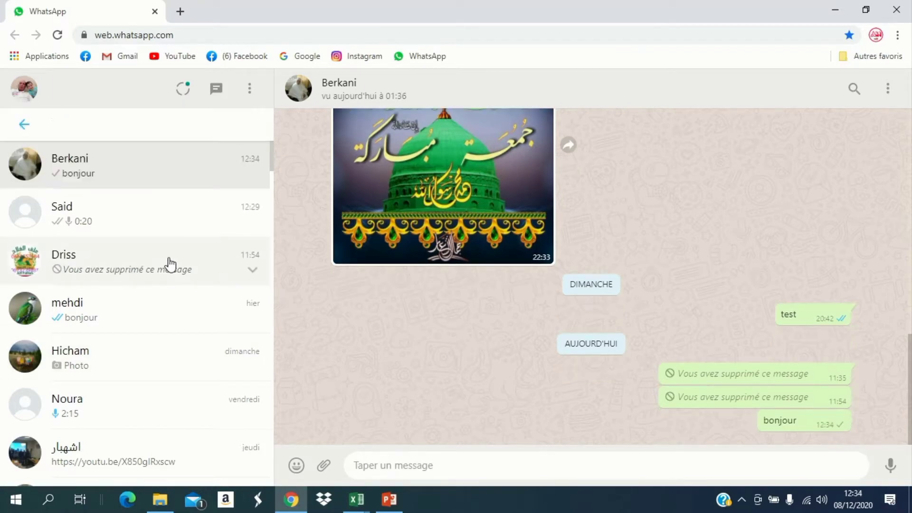
pyautogui.write('driss')
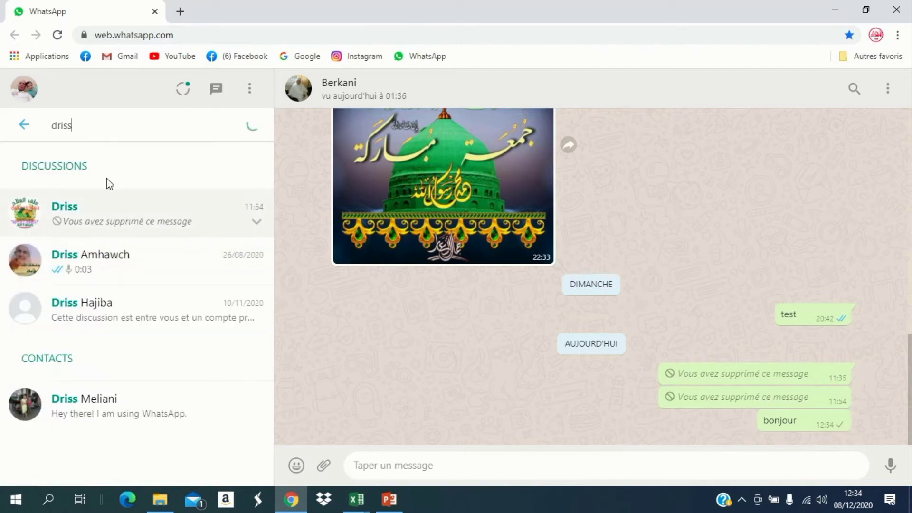
pyautogui.press('Return')
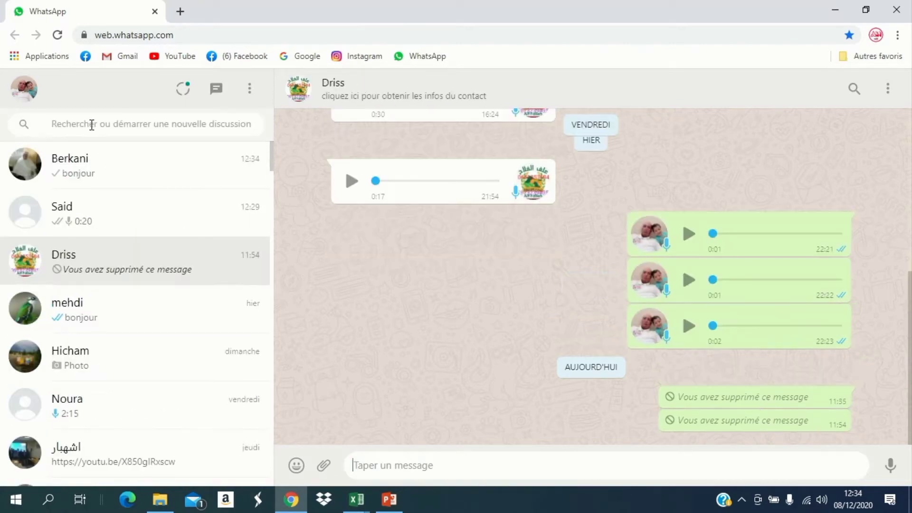
pyautogui.write('salam')
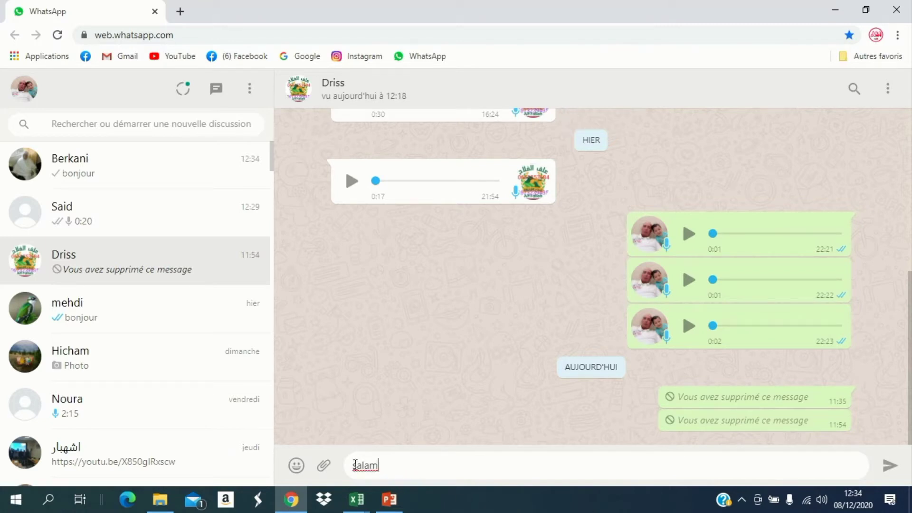
pyautogui.press('Return')
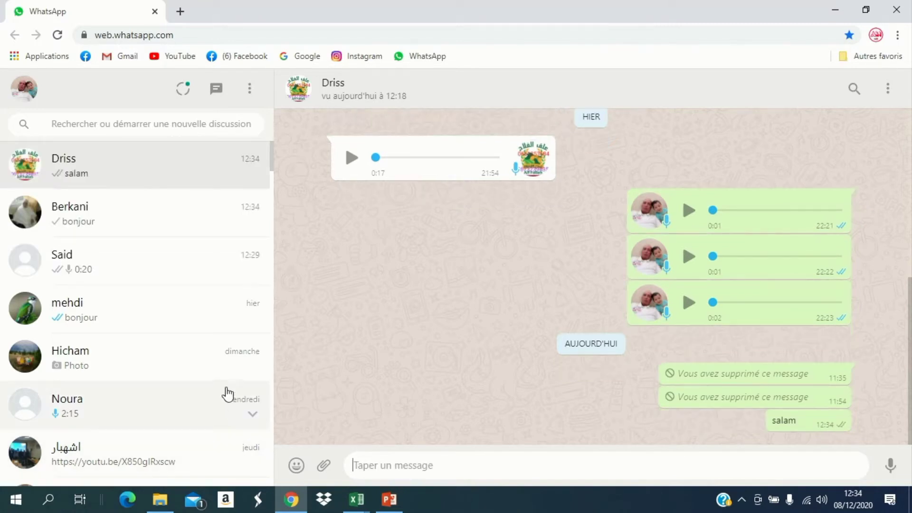
# Open the third contact's conversation and send 'bonsoir'.
pyautogui.press('Tab')
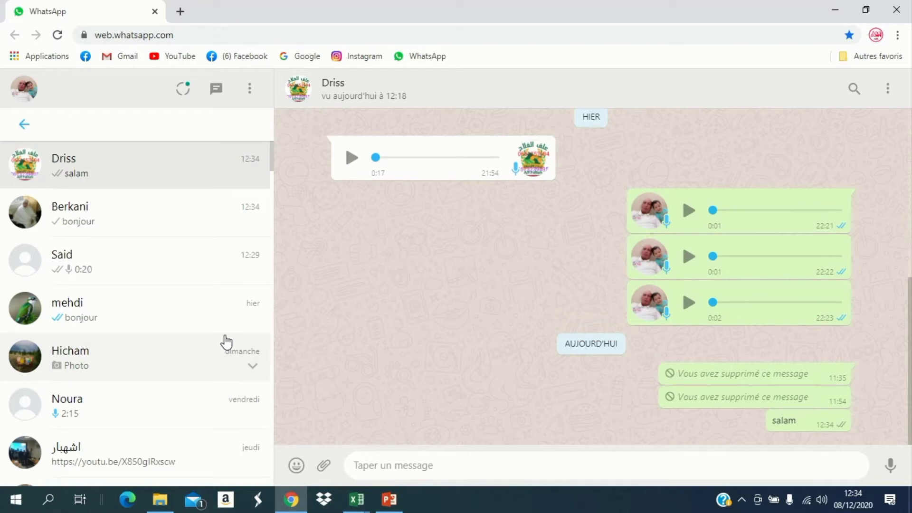
pyautogui.write('said')
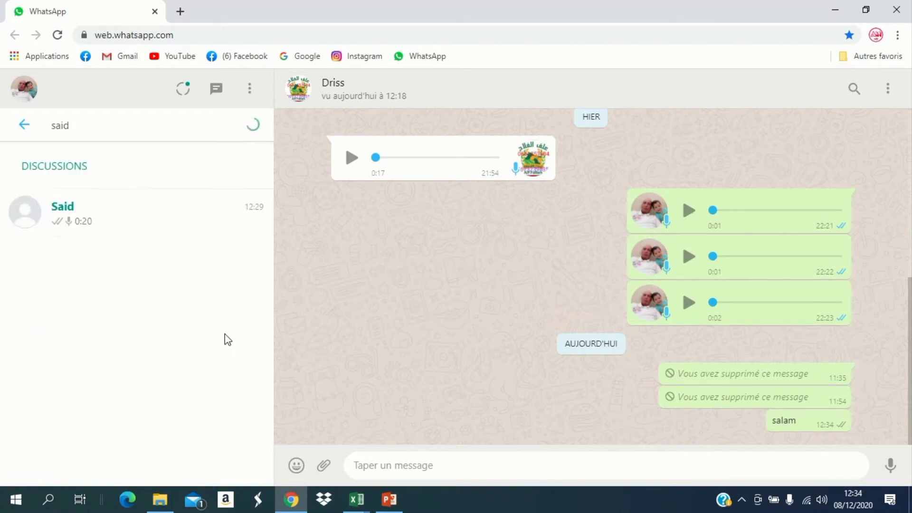
pyautogui.click(183, 402)
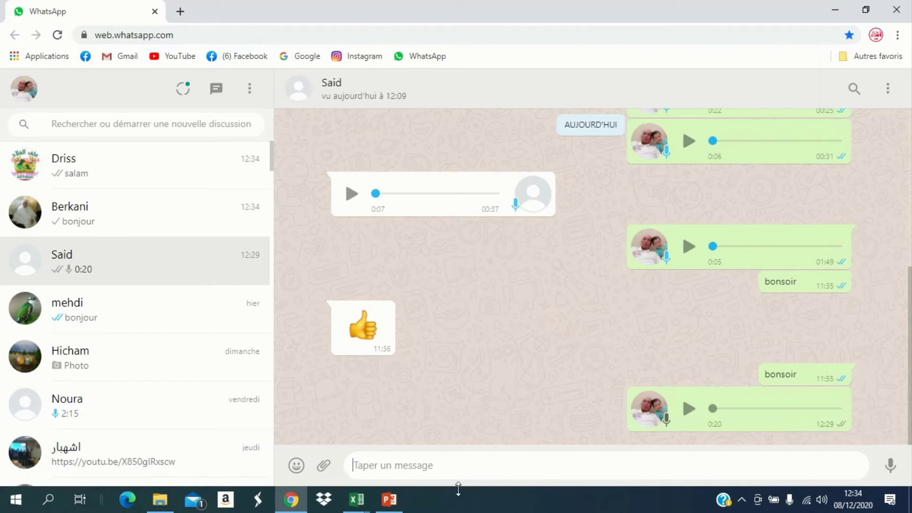
pyautogui.write('bonsoir')
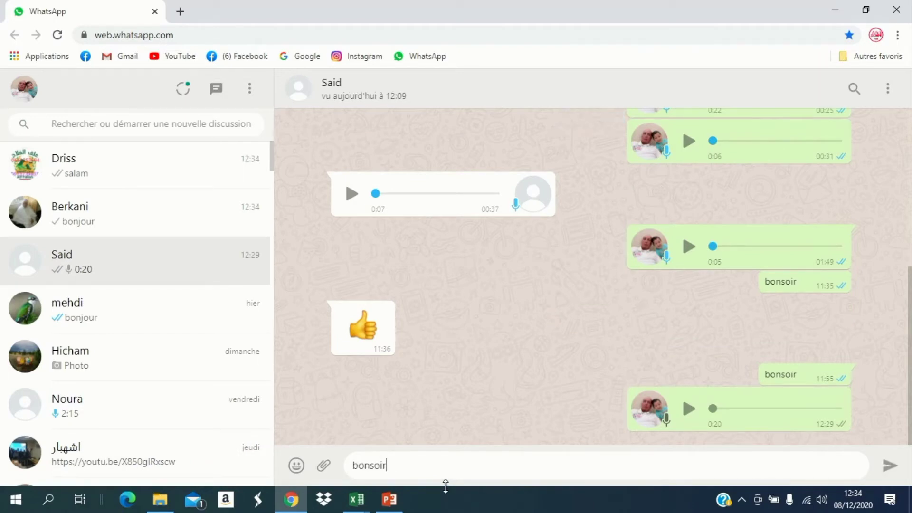
pyautogui.press('Return')
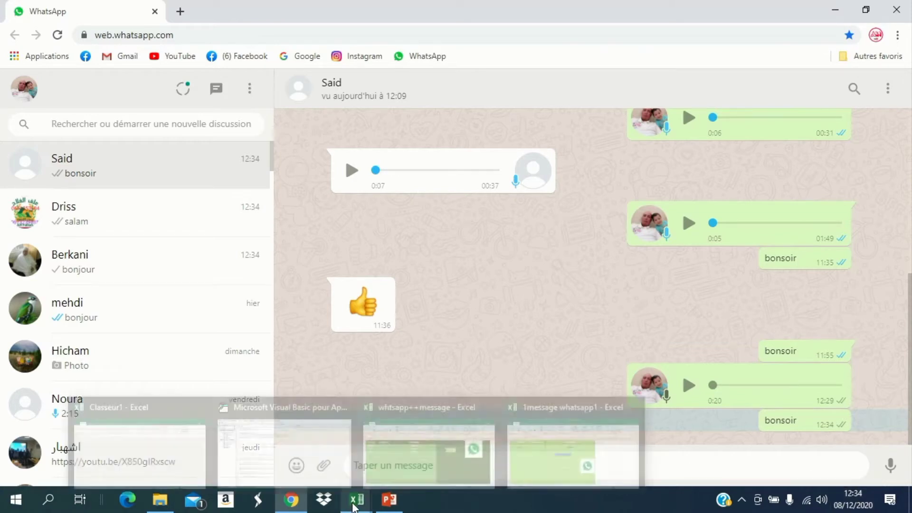
pyautogui.moveTo(357, 500)
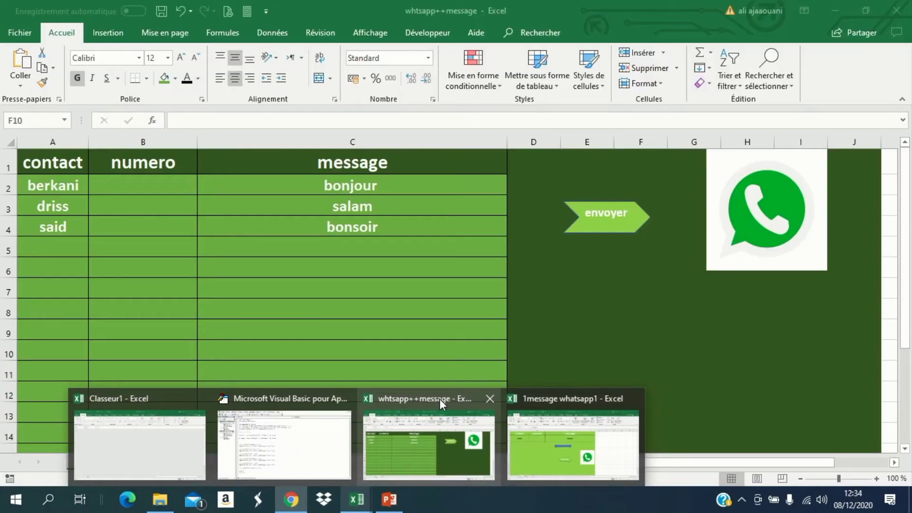
# Switch to the Classeur1 workbook and display the Développeur ribbon tab.
pyautogui.click(439, 398)
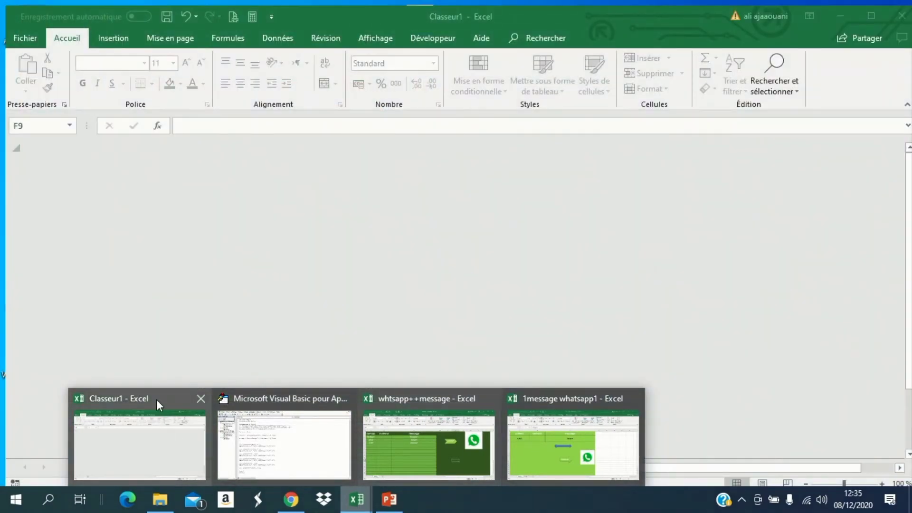
pyautogui.click(156, 400)
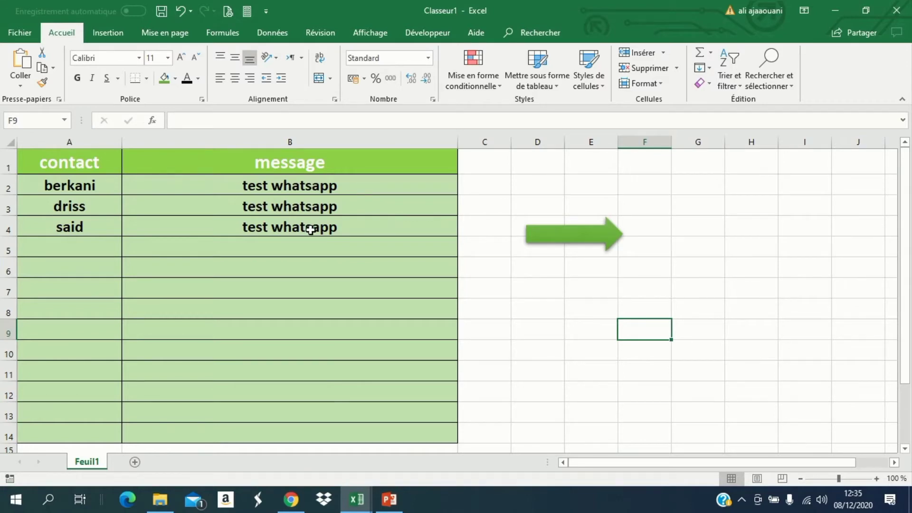
pyautogui.click(427, 32)
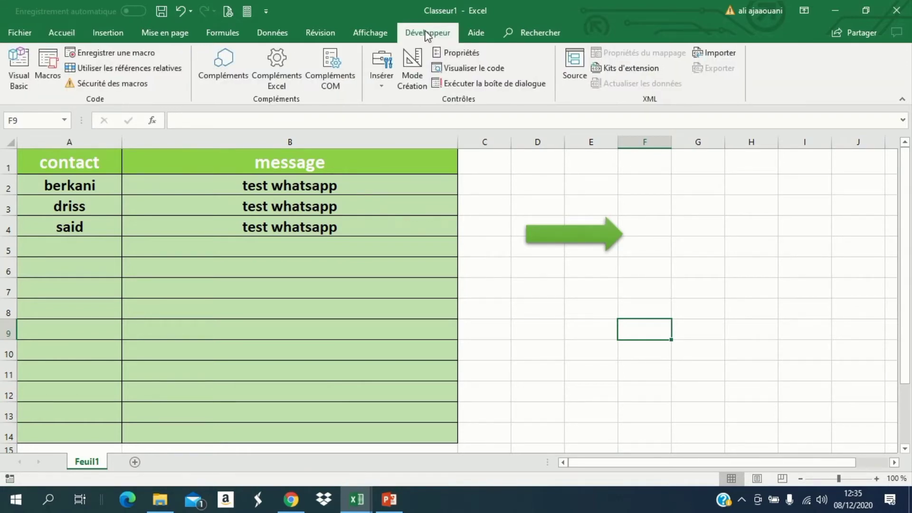
# Launch the Visual Basic editor and view Module1's messagewhatsapp macro in 1message whatsapp1.
pyautogui.click(20, 78)
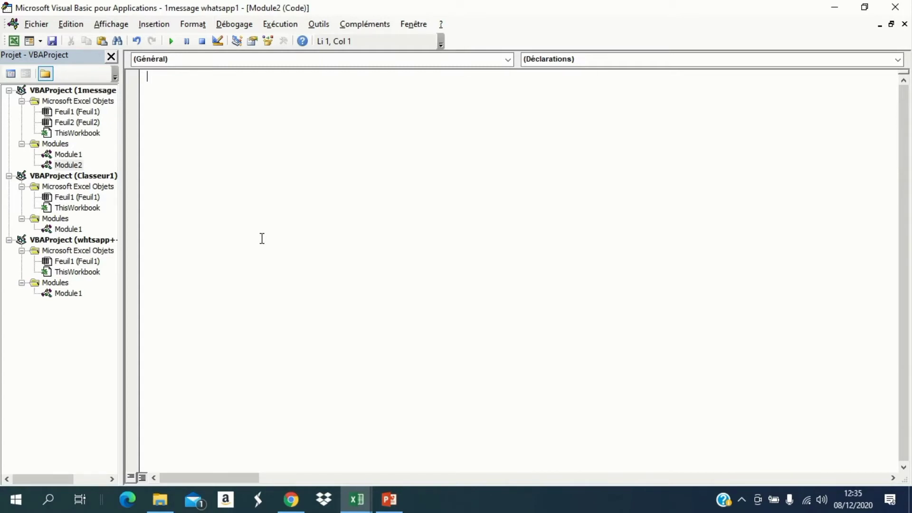
pyautogui.doubleClick(73, 155)
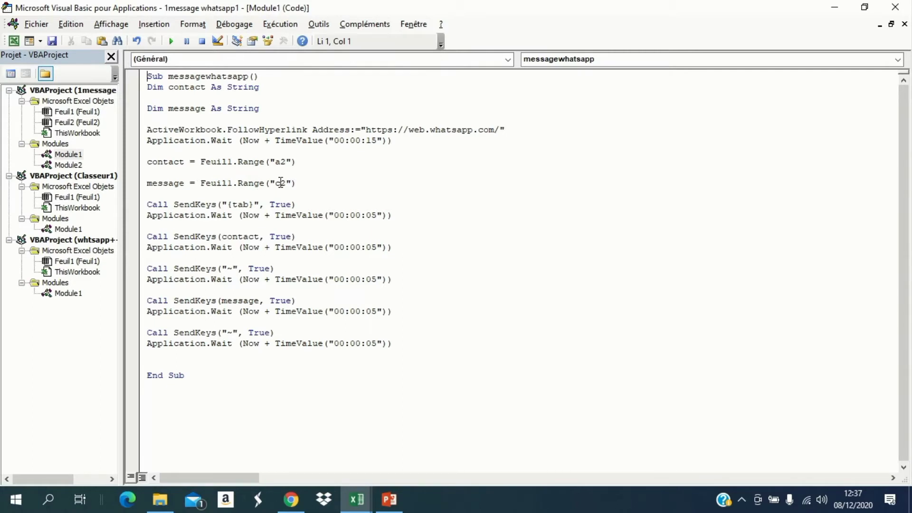
pyautogui.moveTo(357, 499)
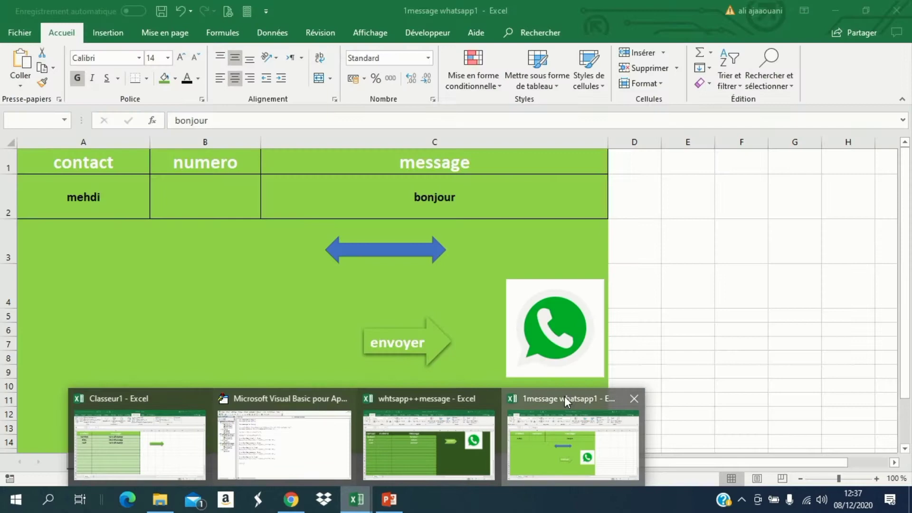
# Inspect cells A2 and C2 in 1message whatsapp1, then switch windows back.
pyautogui.click(565, 399)
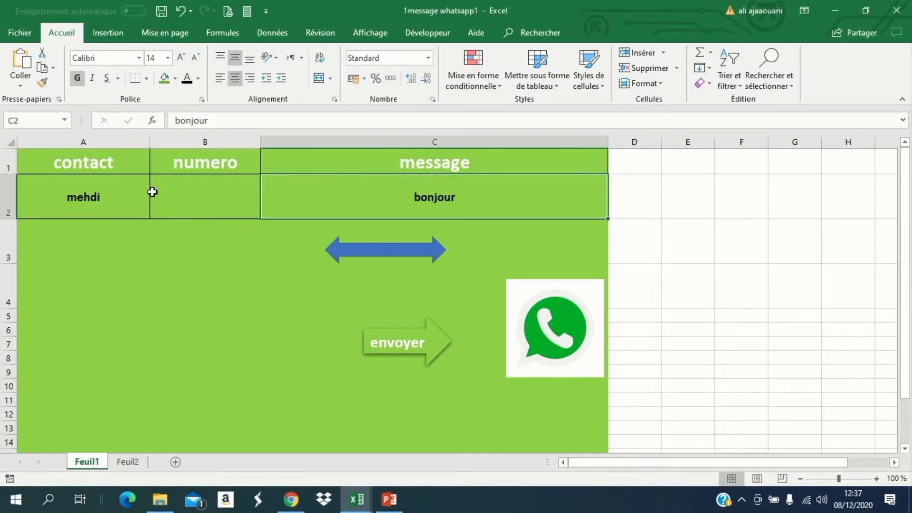
pyautogui.click(55, 203)
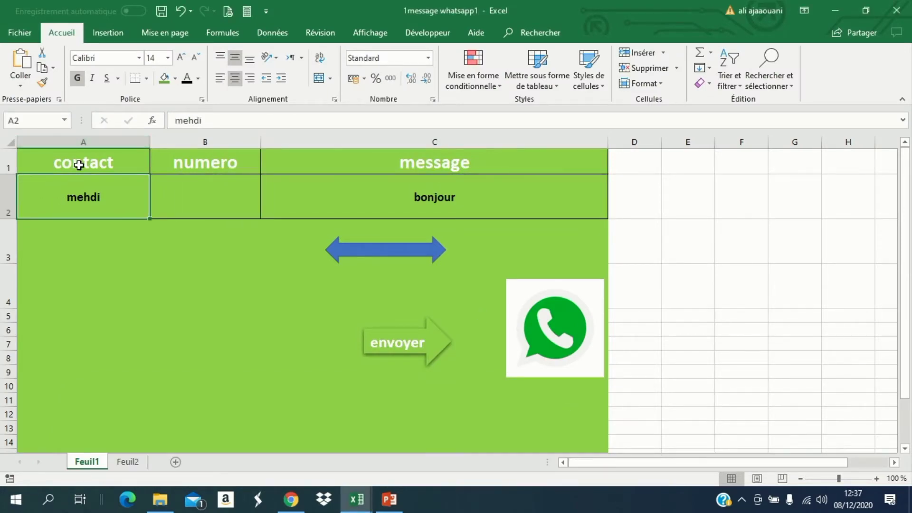
pyautogui.click(427, 202)
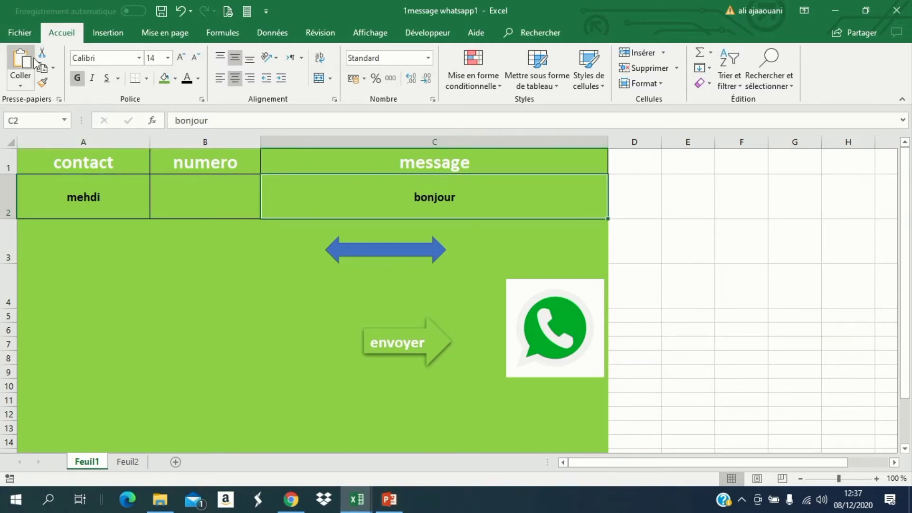
pyautogui.click(356, 498)
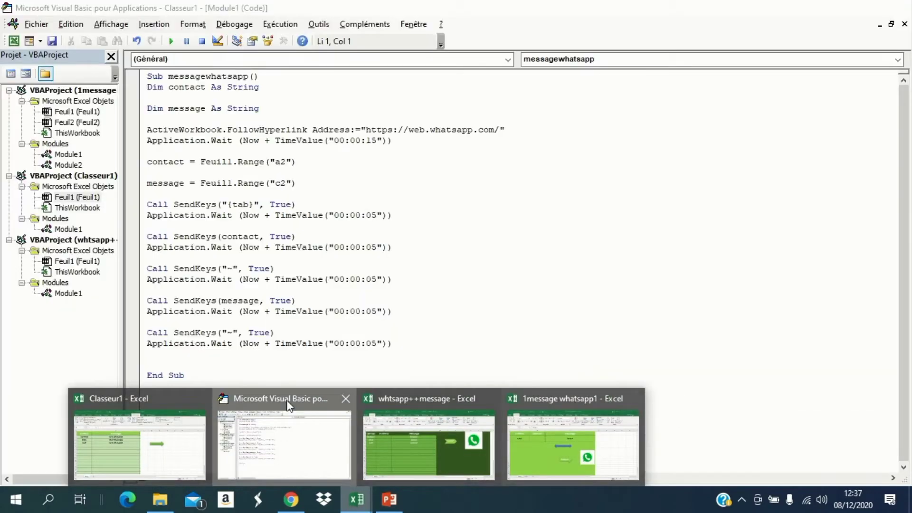
pyautogui.click(284, 413)
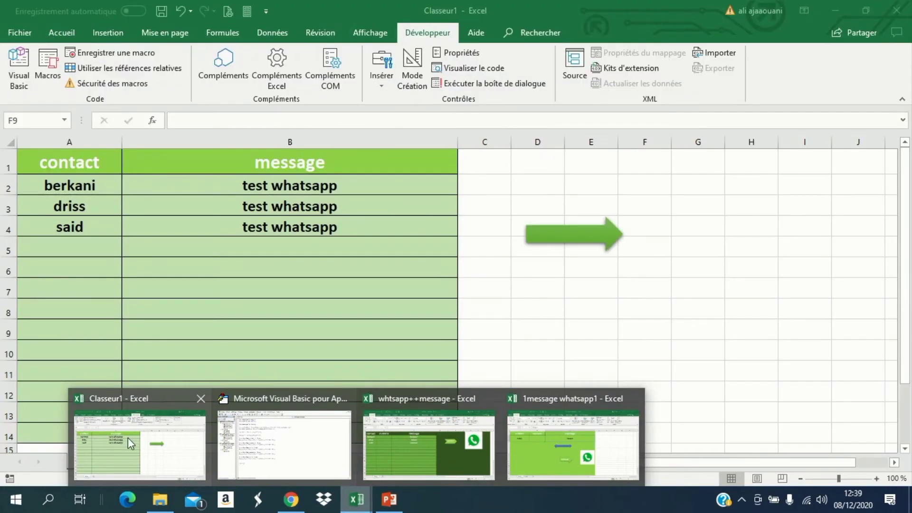
# From Classeur1, open the VBA editor and insert a new code module.
pyautogui.click(149, 397)
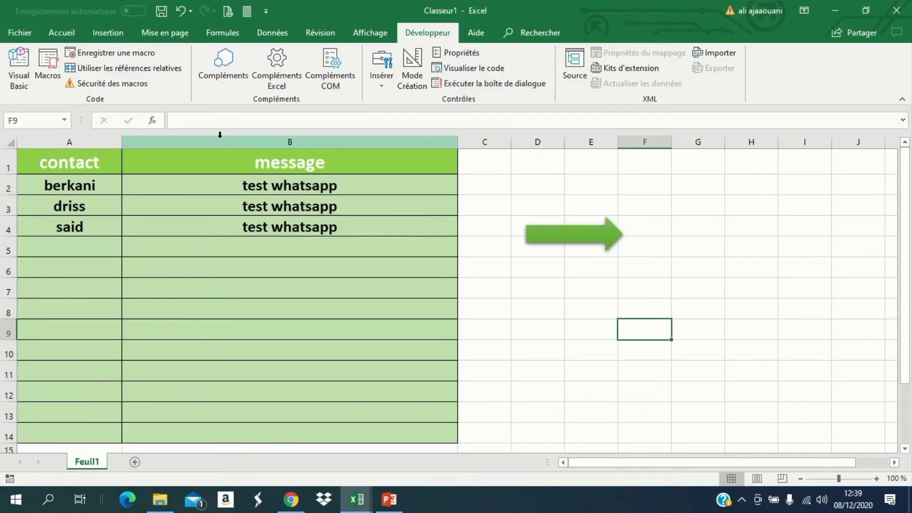
pyautogui.click(18, 67)
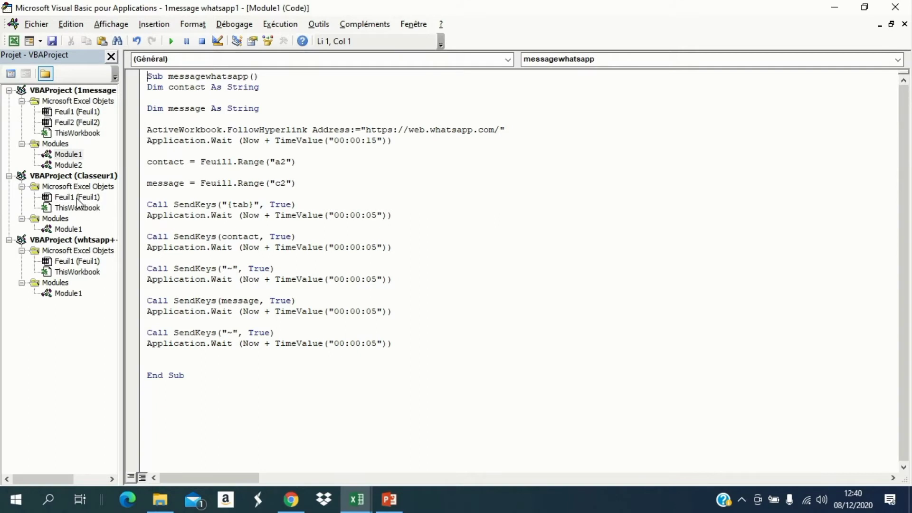
pyautogui.click(79, 199)
pyautogui.doubleClick(75, 195)
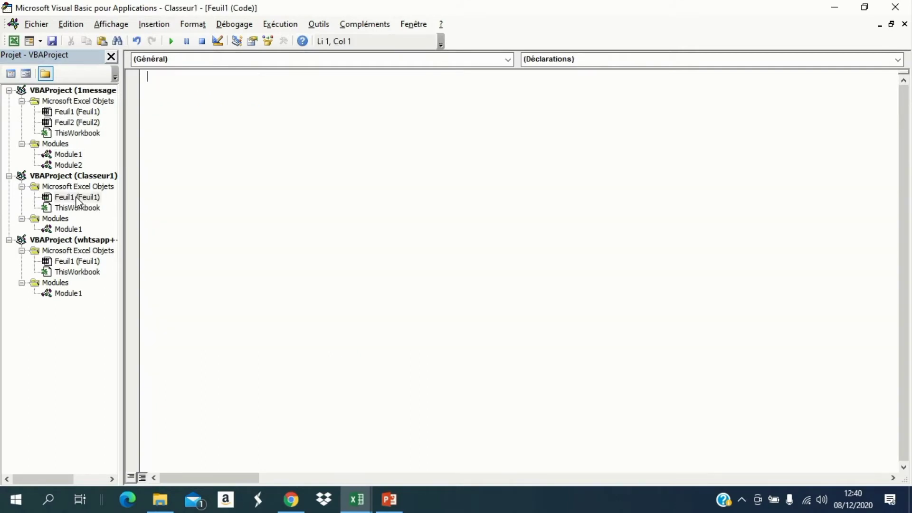
pyautogui.click(157, 25)
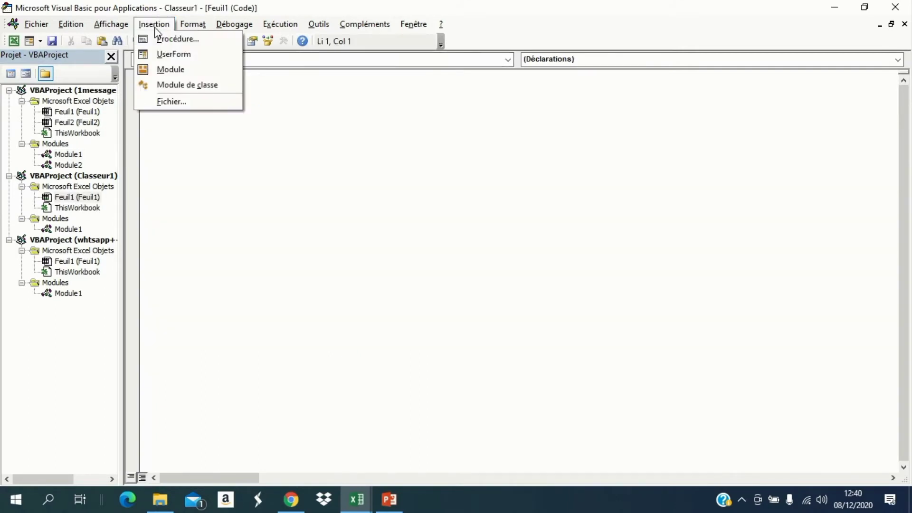
pyautogui.click(174, 70)
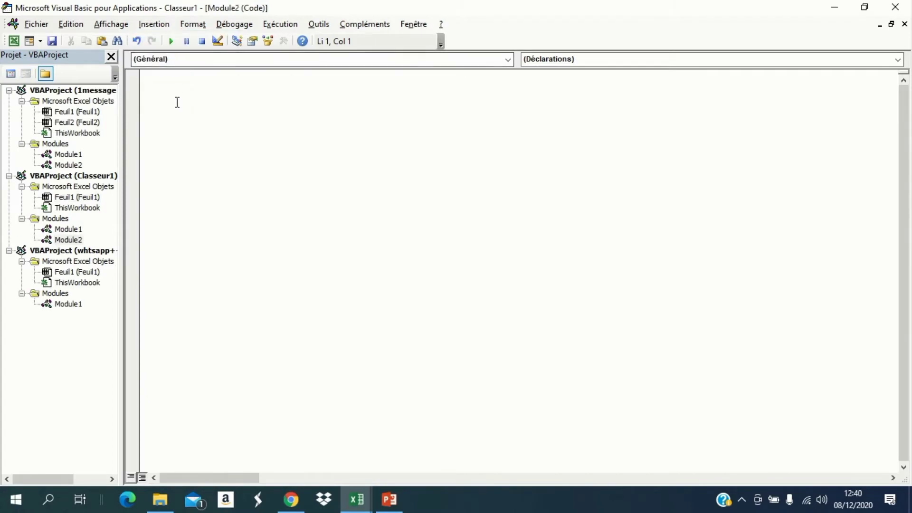
# Declare the procedure, renaming invalid 'whatsaap++msg' to 'whatsaaplusmsg', and add blank lines.
pyautogui.write('su')
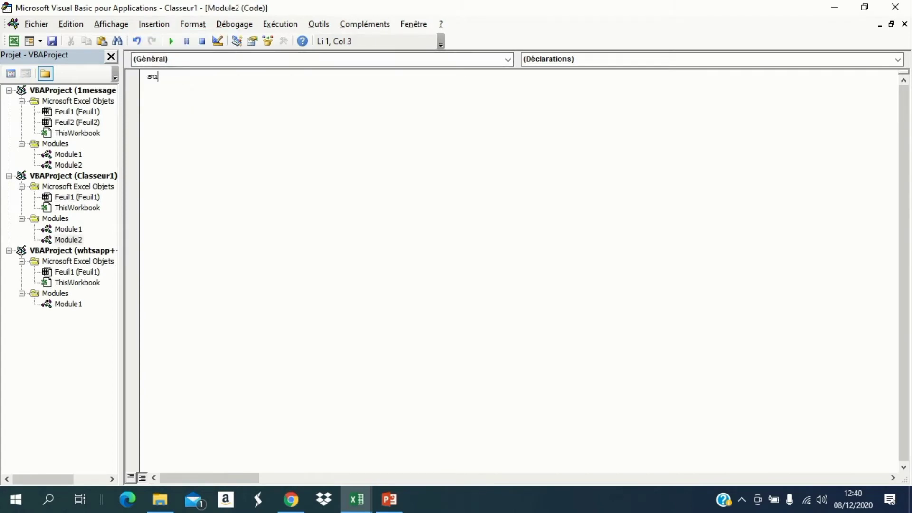
pyautogui.write('b ')
pyautogui.write('wh')
pyautogui.write('atsaa')
pyautogui.write('p')
pyautogui.write('+')
pyautogui.write('+')
pyautogui.write('ms')
pyautogui.write('g')
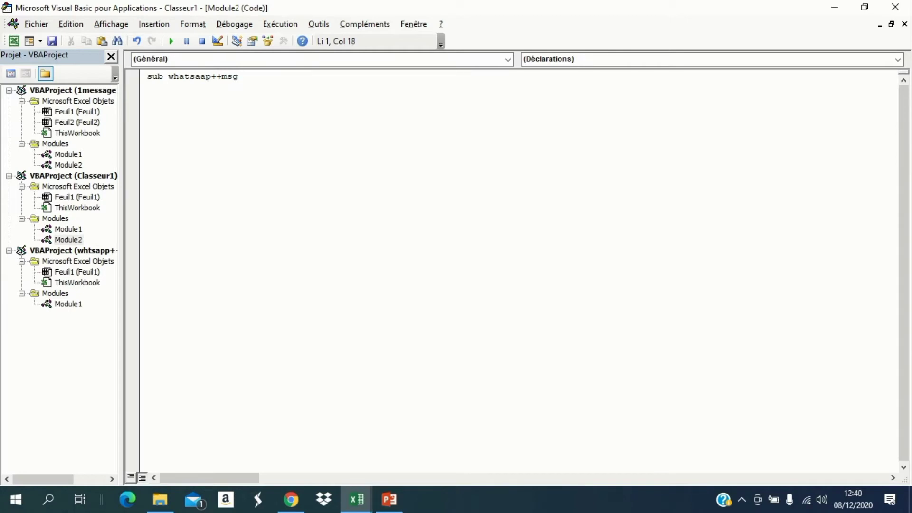
pyautogui.press('Return')
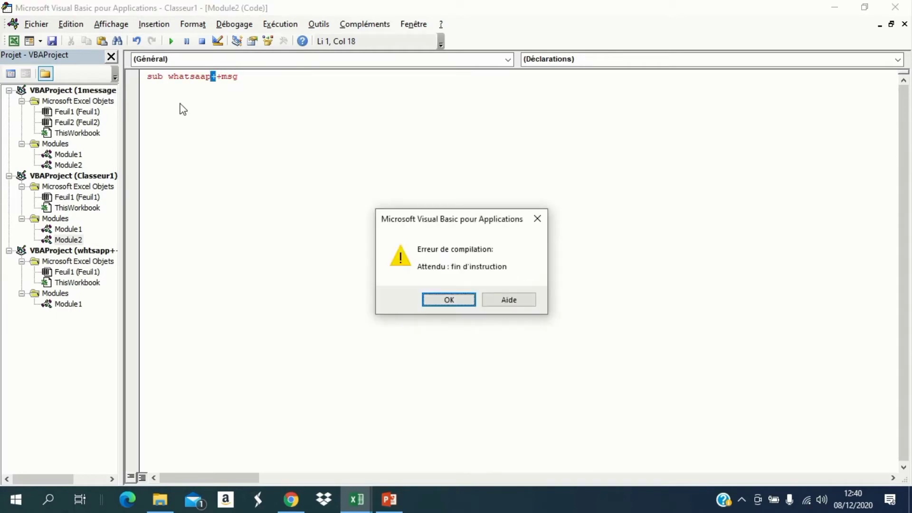
pyautogui.click(449, 300)
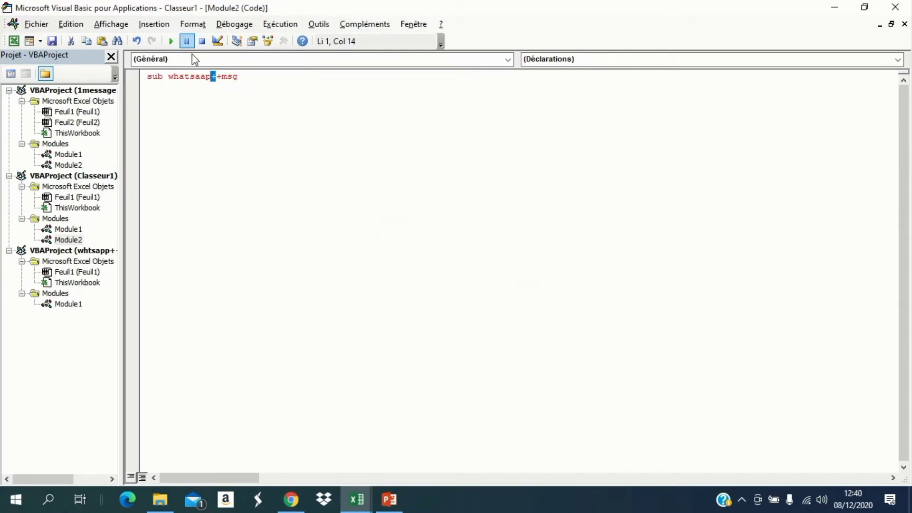
pyautogui.click(222, 76)
pyautogui.press('BackSpace')
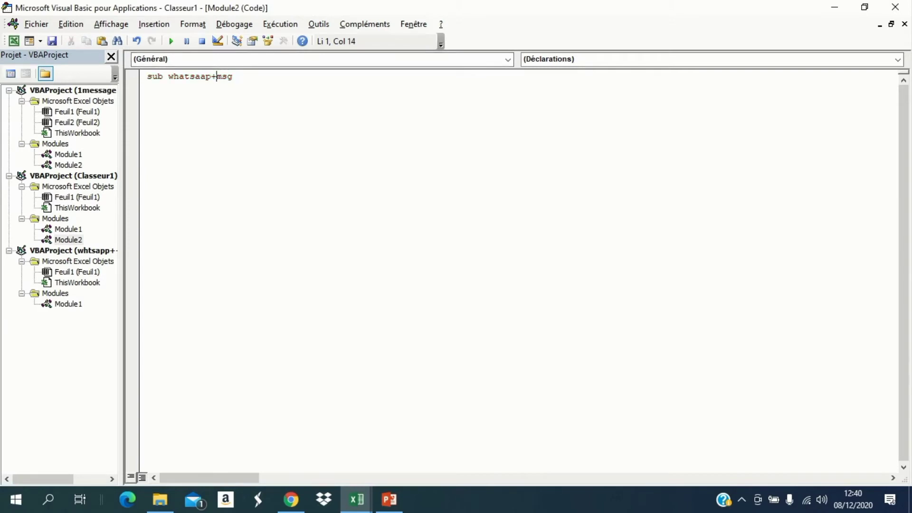
pyautogui.press('BackSpace')
pyautogui.write('lus')
pyautogui.click(249, 77)
pyautogui.press('Return')
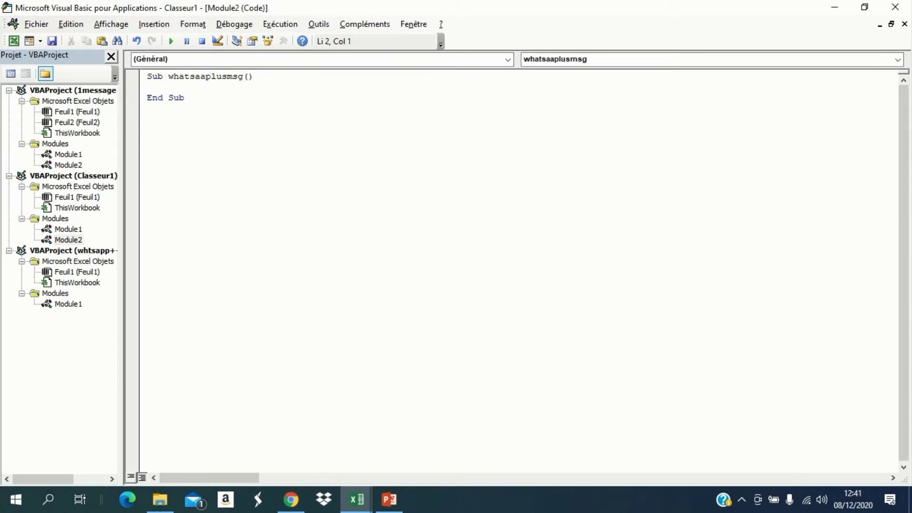
pyautogui.press('Return')
pyautogui.press('Return')
pyautogui.press('Return')
pyautogui.press('Return')
pyautogui.press('Return')
pyautogui.press('Return')
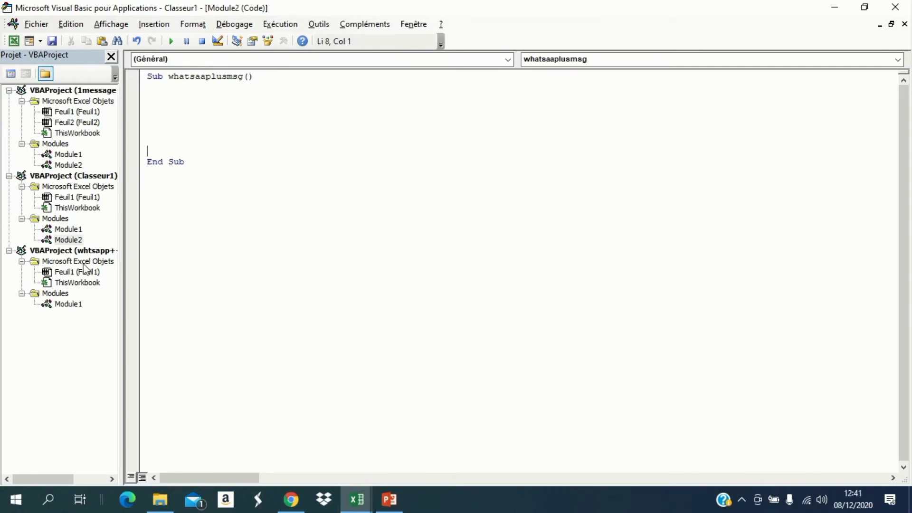
# Copy the messagewhatsapp macro body from Module1 of 1message whatsapp1.
pyautogui.doubleClick(78, 157)
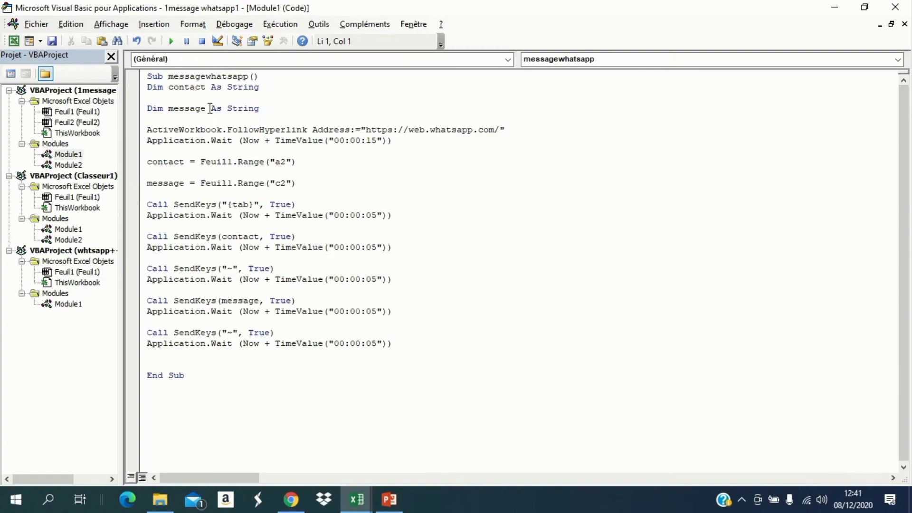
pyautogui.moveTo(148, 87)
pyautogui.mouseDown()
pyautogui.moveTo(342, 333)
pyautogui.moveTo(414, 352)
pyautogui.mouseUp()
pyautogui.rightClick(226, 166)
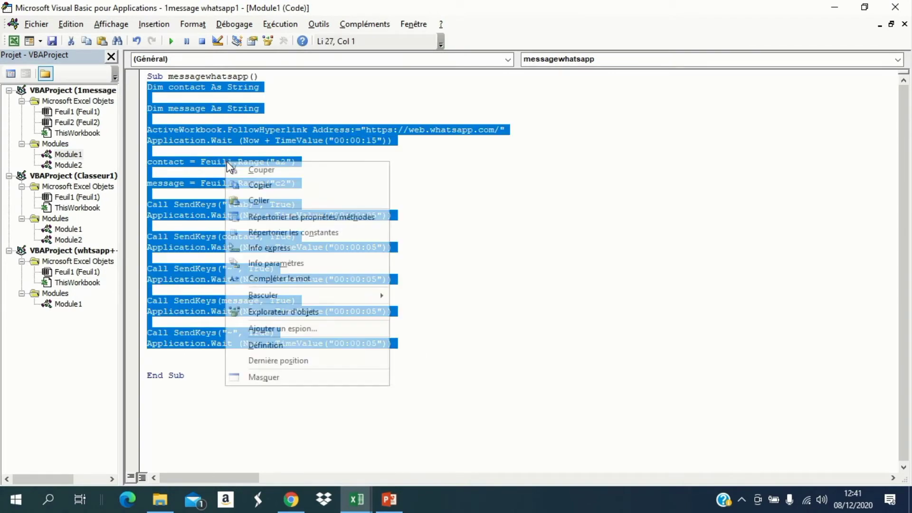
pyautogui.click(266, 185)
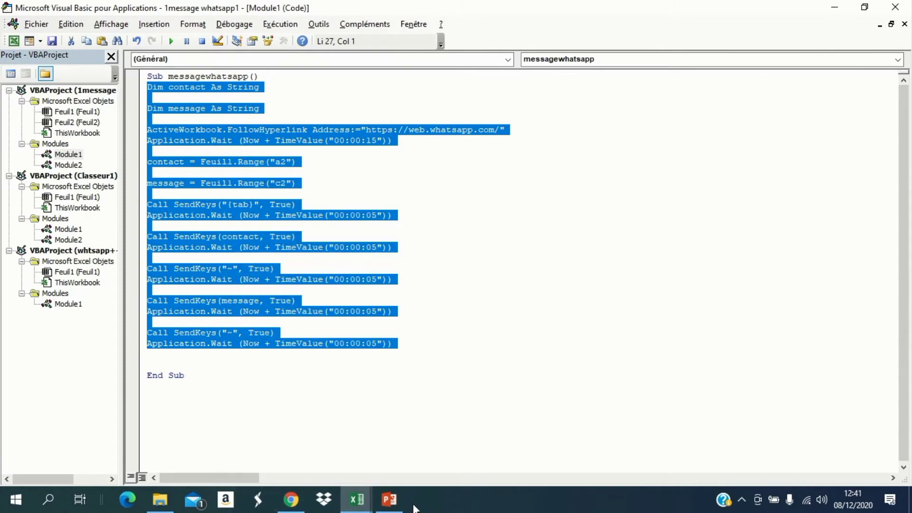
# Review the Classeur1, whtsapp++message and 1message whatsapp1 modules in the Project Explorer.
pyautogui.doubleClick(71, 229)
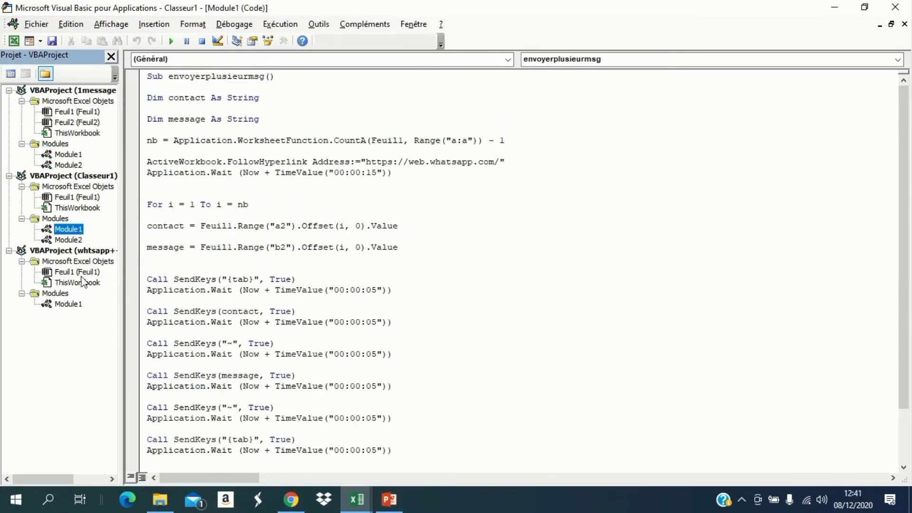
pyautogui.doubleClick(67, 305)
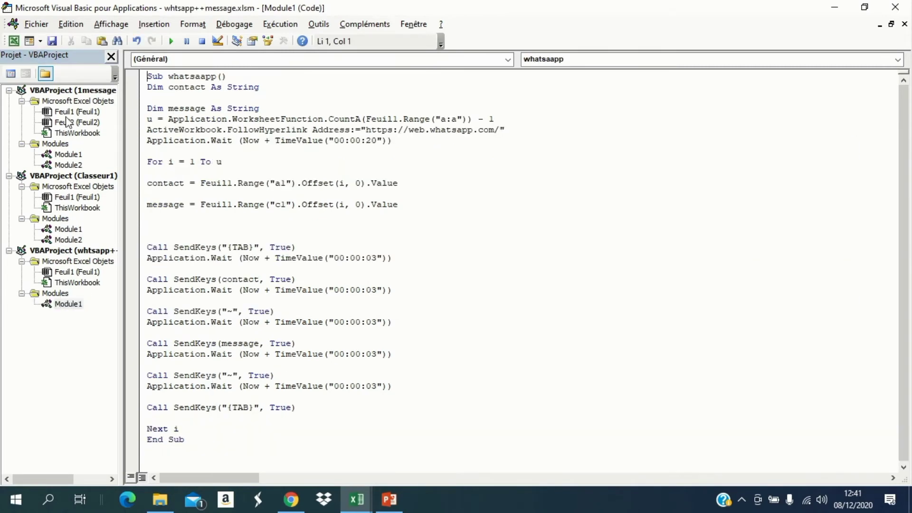
pyautogui.doubleClick(70, 165)
pyautogui.click(71, 164)
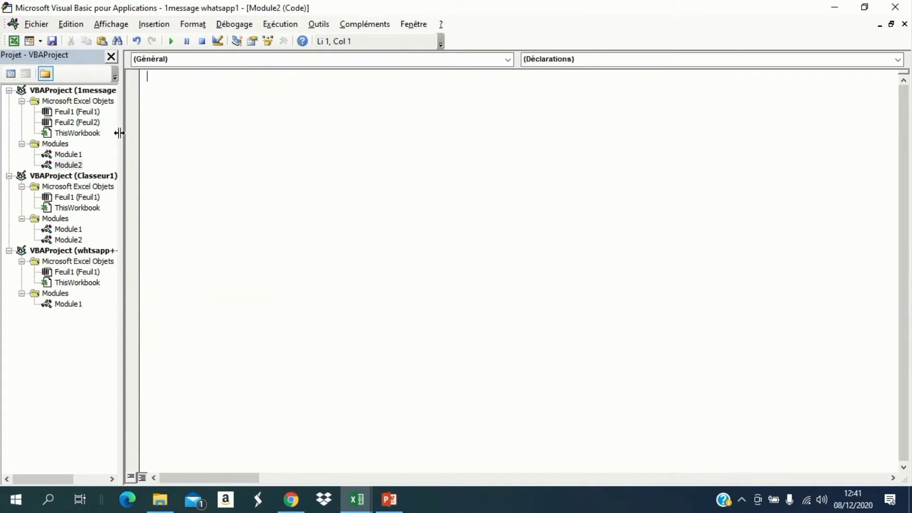
# Paste the copied WhatsApp code into Classeur1 Module2's whatsaaplusmsg procedure.
pyautogui.doubleClick(70, 240)
pyautogui.hotkey('ctrl', 'v')
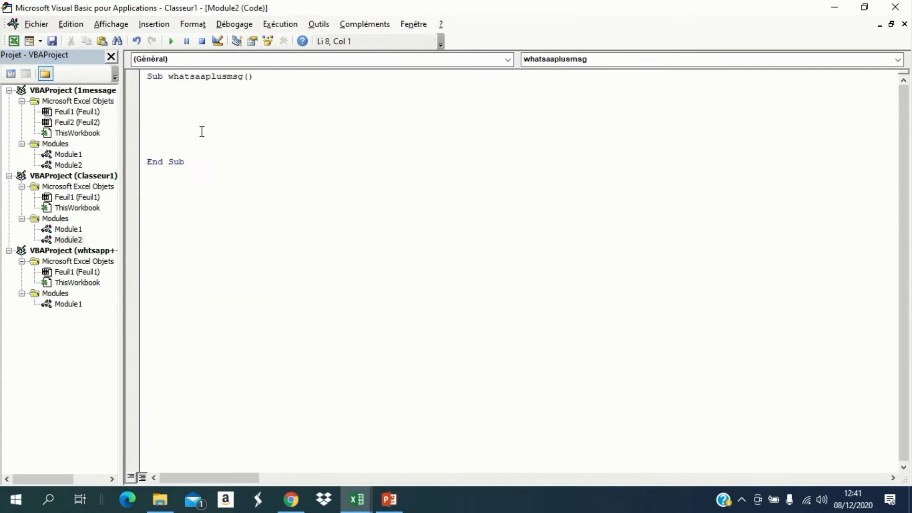
pyautogui.rightClick(161, 92)
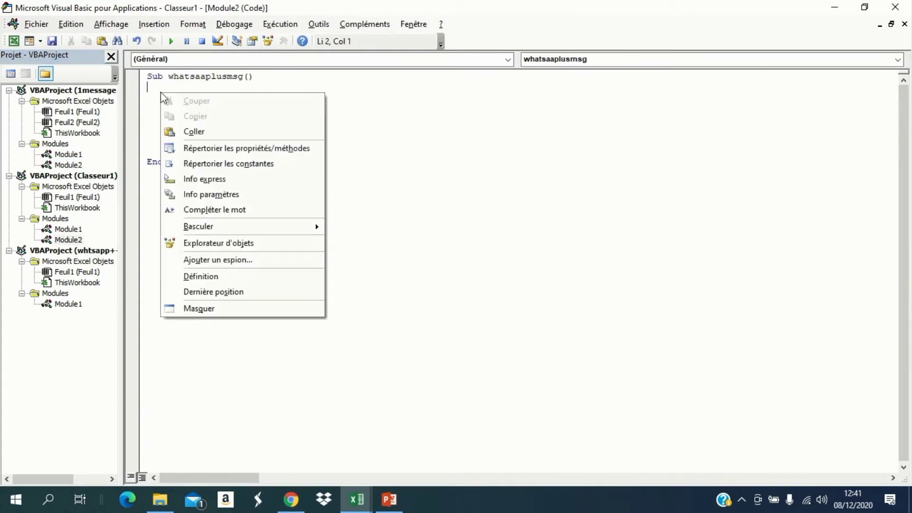
pyautogui.click(195, 132)
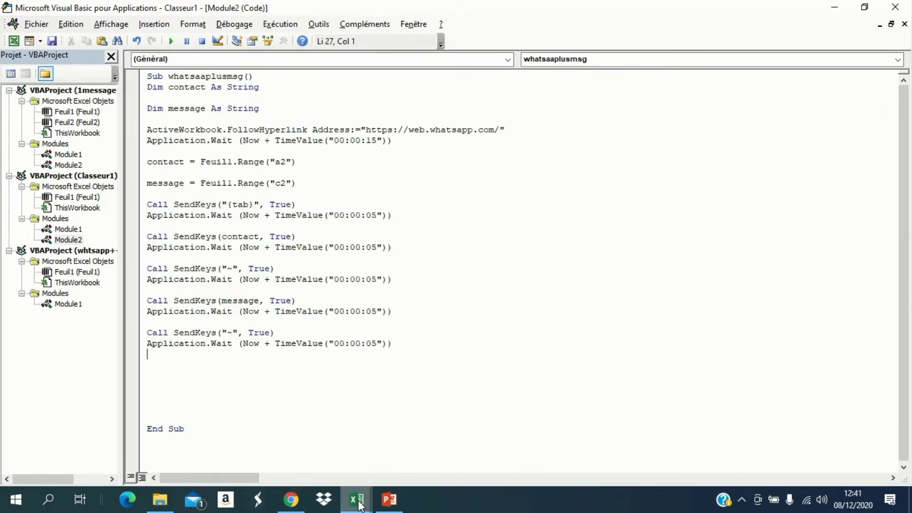
pyautogui.moveTo(357, 500)
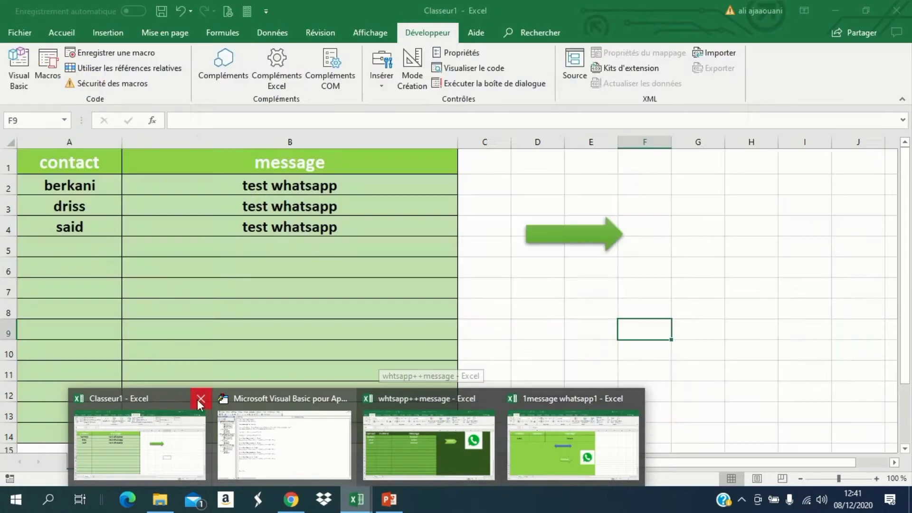
# Return to Classeur1 and check the contacts in cells A2, A3 and A4.
pyautogui.click(181, 399)
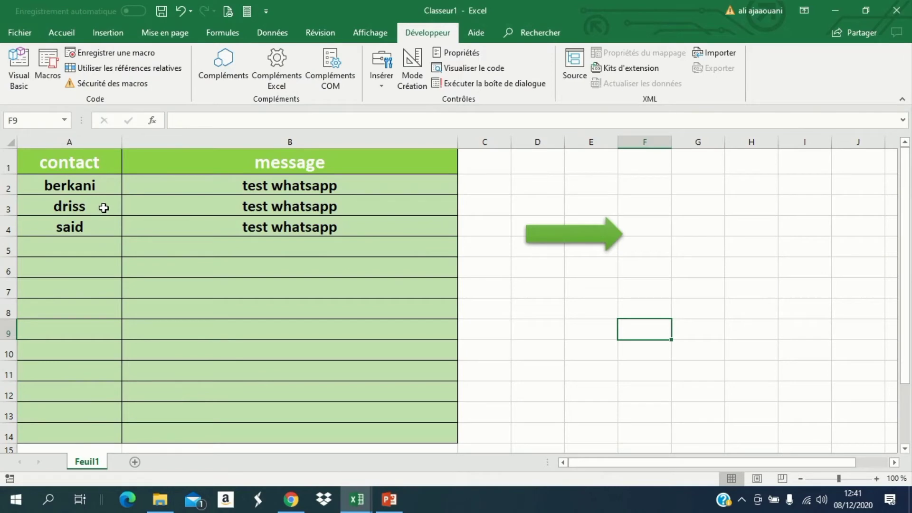
pyautogui.click(71, 186)
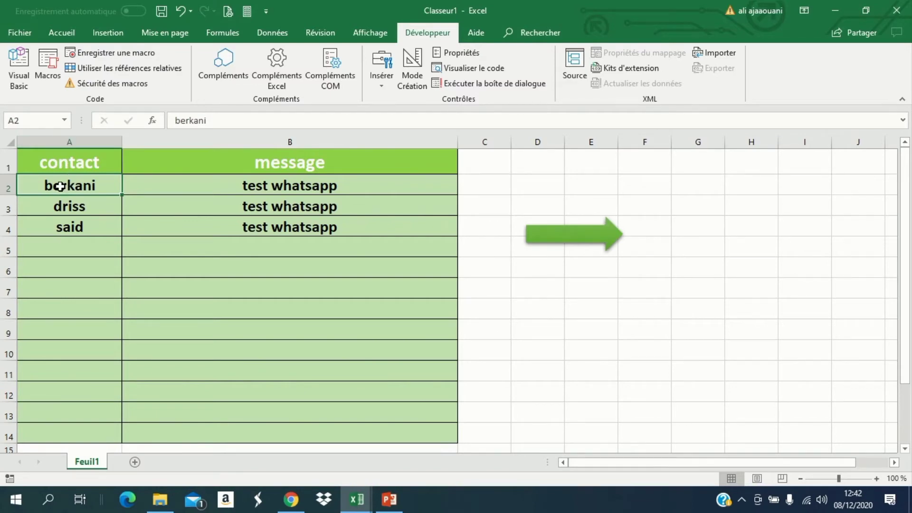
pyautogui.click(72, 205)
pyautogui.click(71, 226)
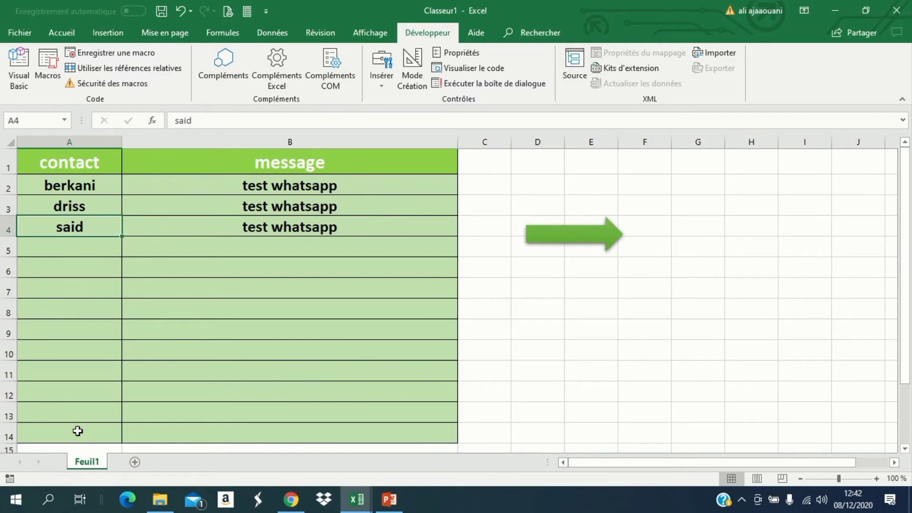
pyautogui.click(355, 507)
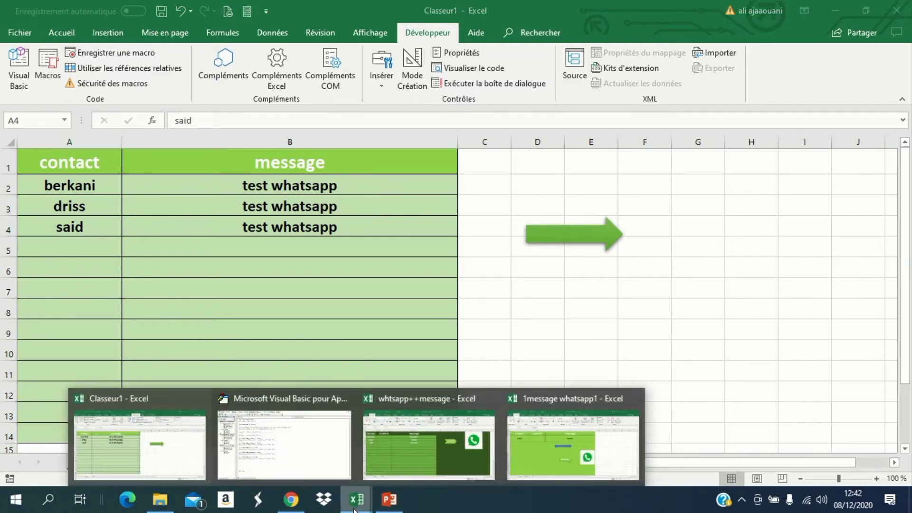
# Change the contact line to Feuil1.Range("a2").Offset(i,0), removing the blank line below it.
pyautogui.moveTo(283, 434)
pyautogui.click(268, 394)
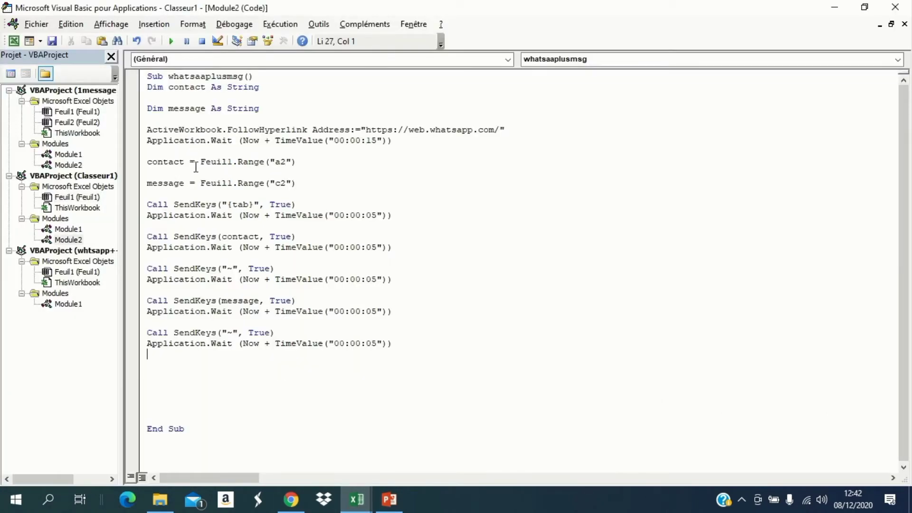
pyautogui.click(298, 162)
pyautogui.press('Delete')
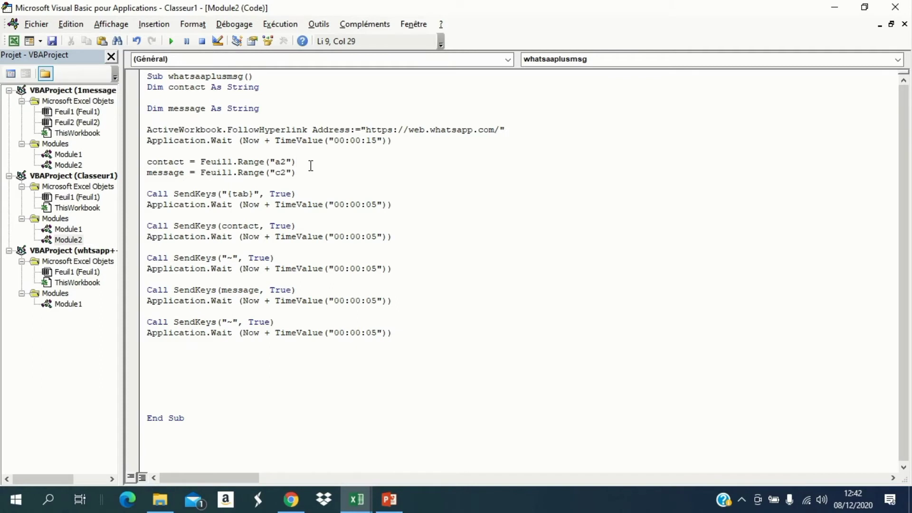
pyautogui.write('.')
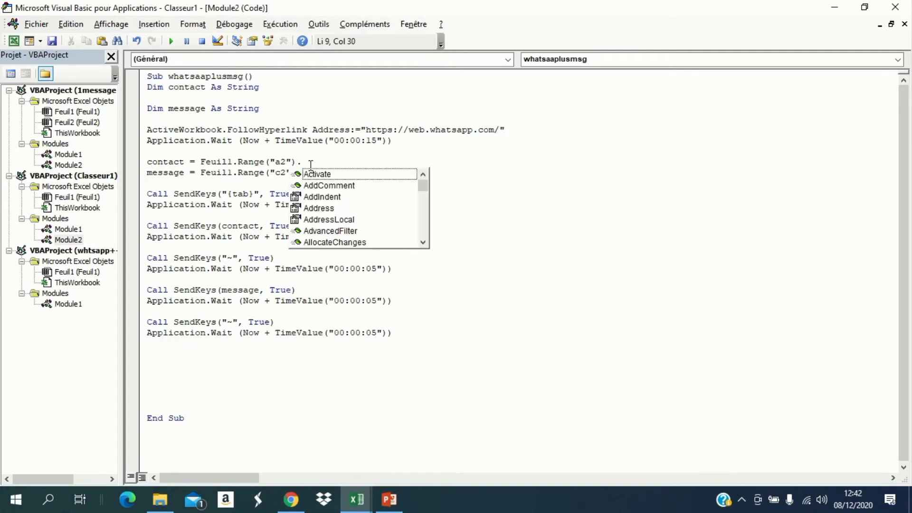
pyautogui.write('offse')
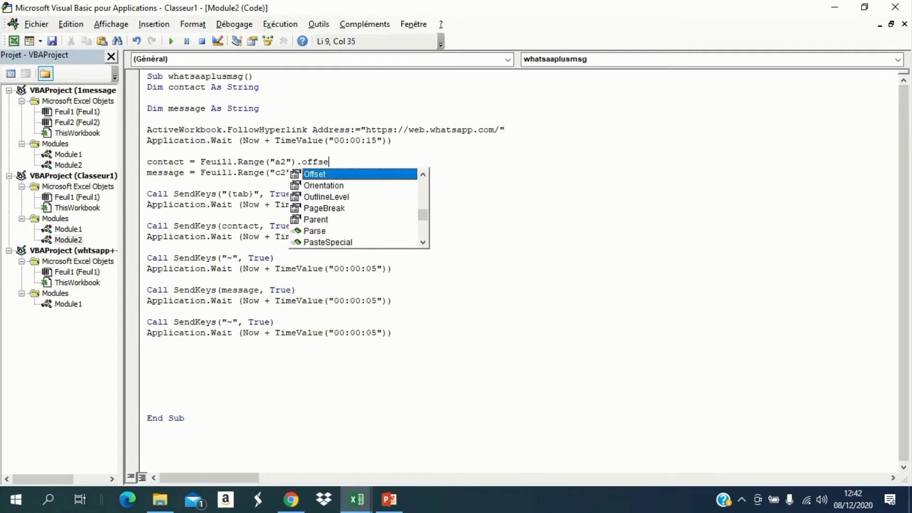
pyautogui.write('t')
pyautogui.write('(')
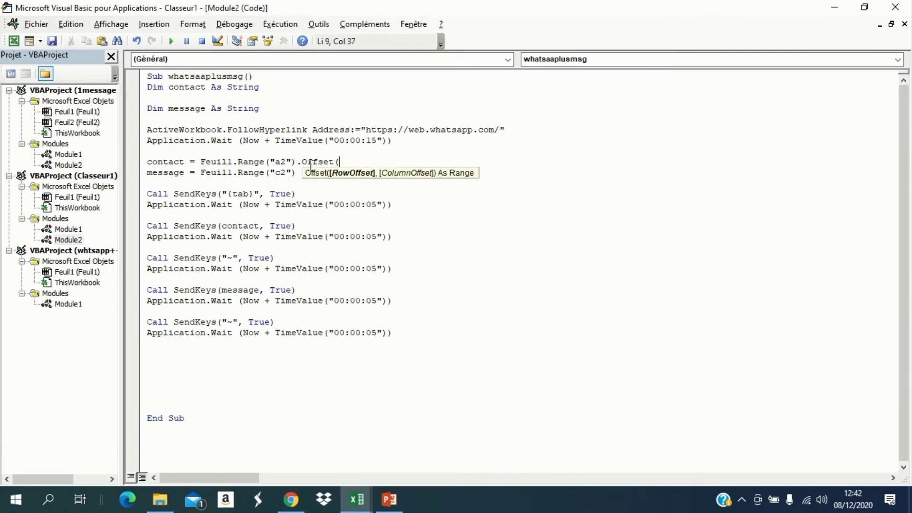
pyautogui.write('i')
pyautogui.write(',')
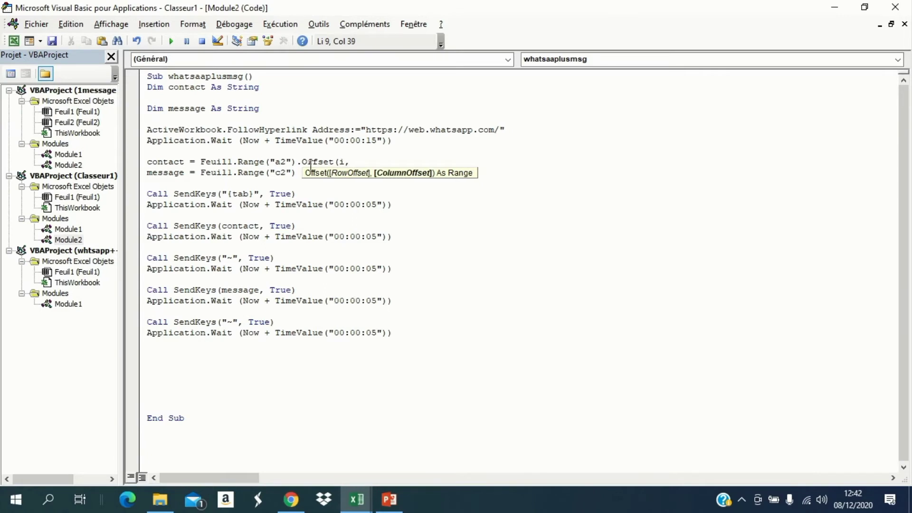
pyautogui.write('0)')
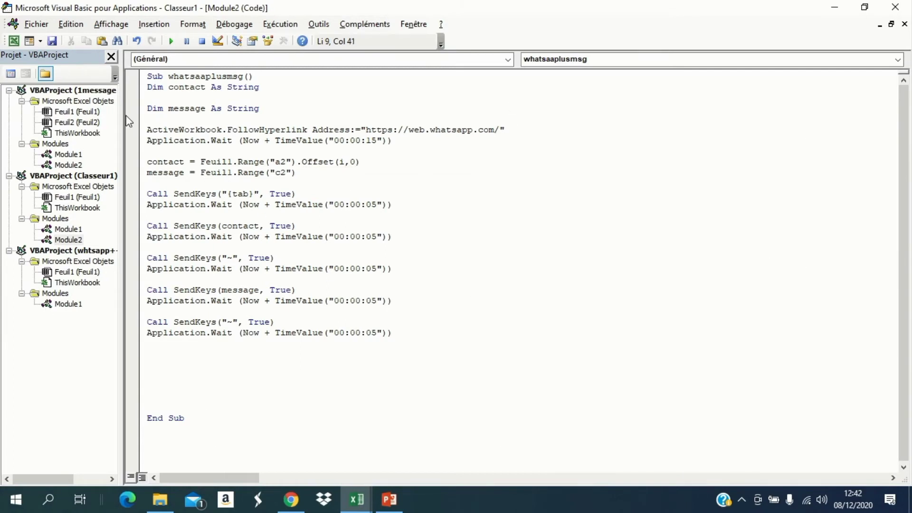
pyautogui.click(356, 500)
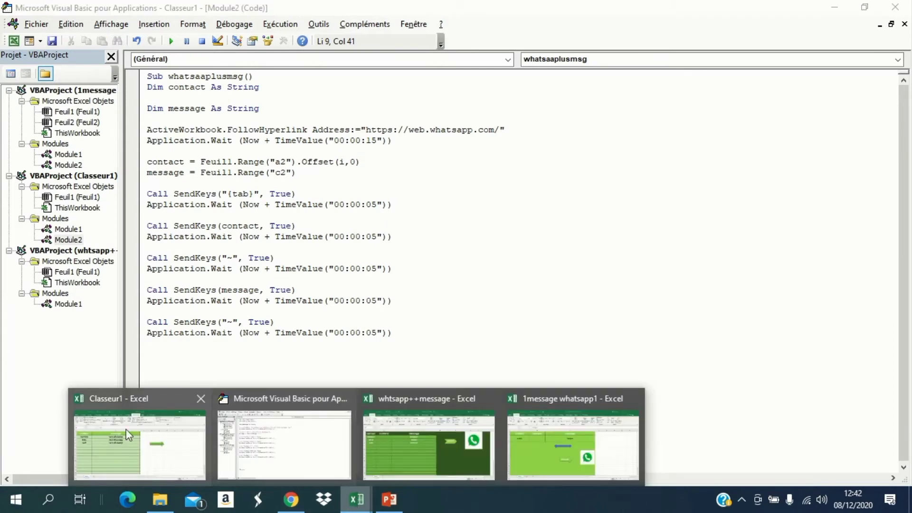
pyautogui.click(100, 408)
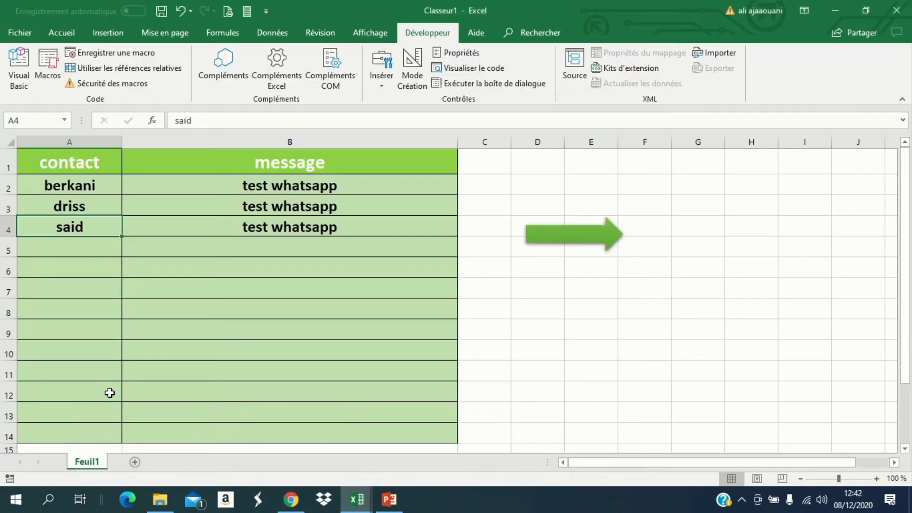
pyautogui.click(59, 186)
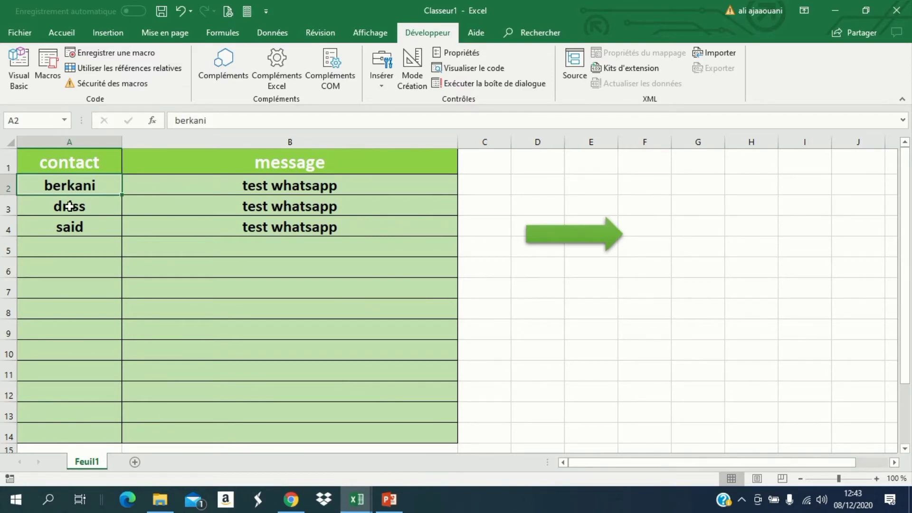
pyautogui.click(70, 206)
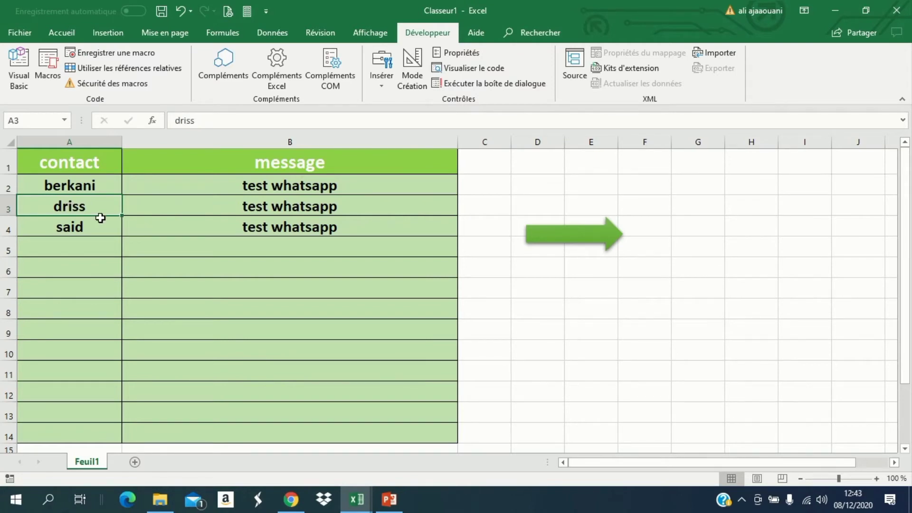
pyautogui.click(85, 232)
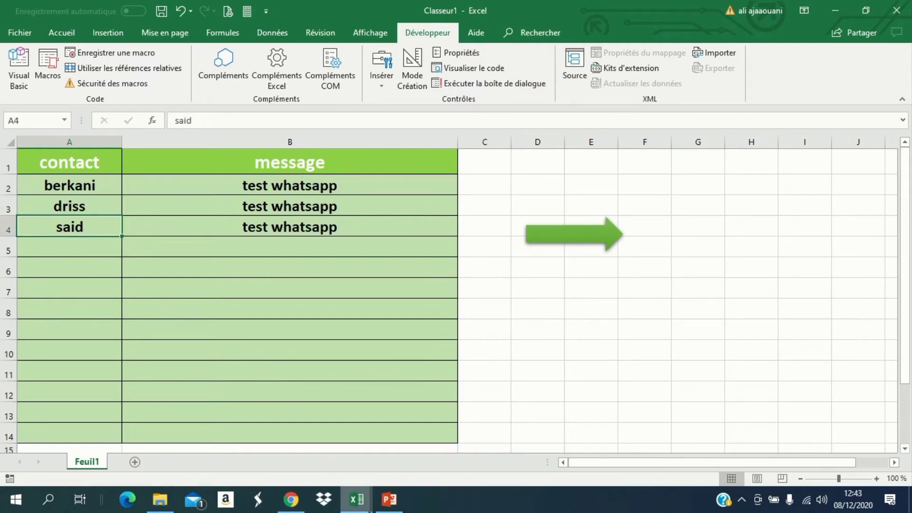
pyautogui.moveTo(357, 500)
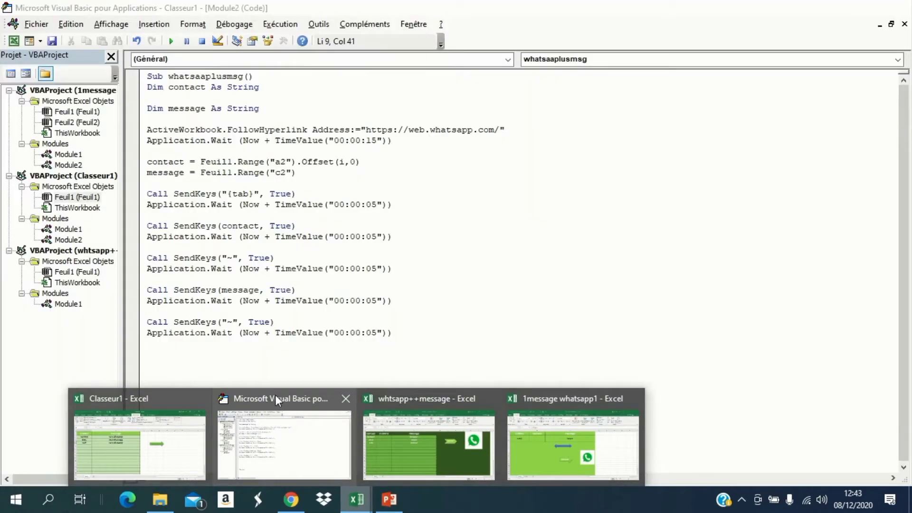
# Append .Offset(i,0) to the message line's Feuil1.Range("c2") reference, matching the contact line.
pyautogui.click(275, 395)
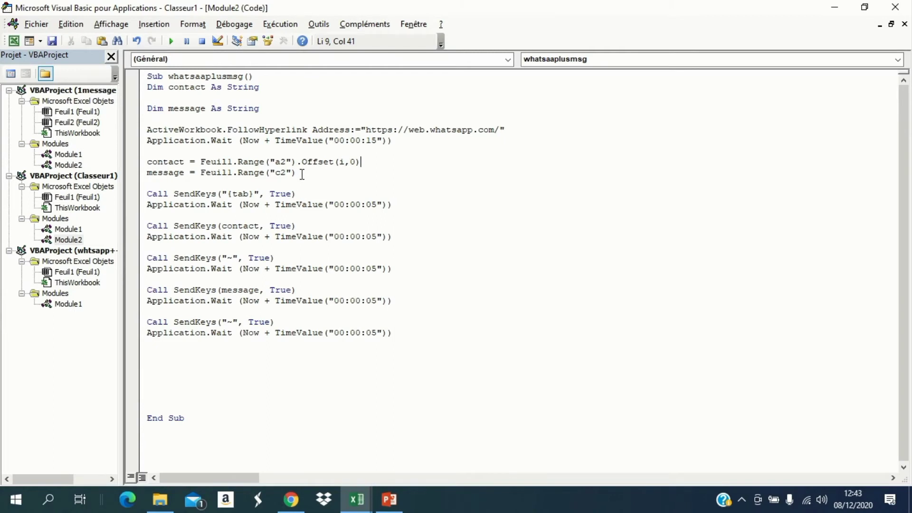
pyautogui.click(302, 174)
pyautogui.write('.')
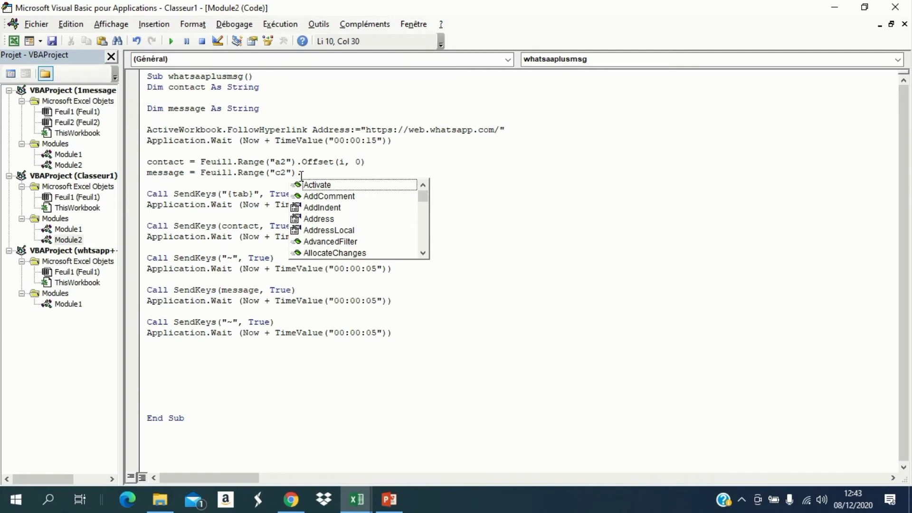
pyautogui.write('off')
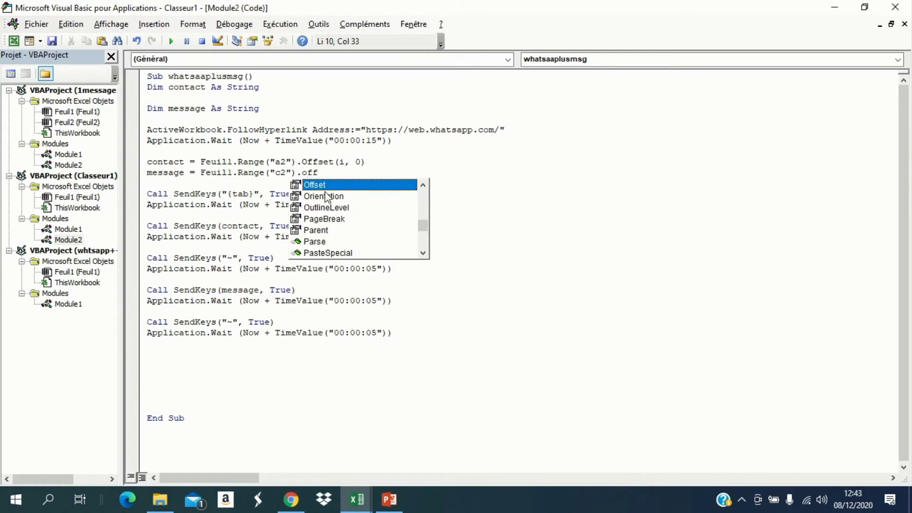
pyautogui.press('Tab')
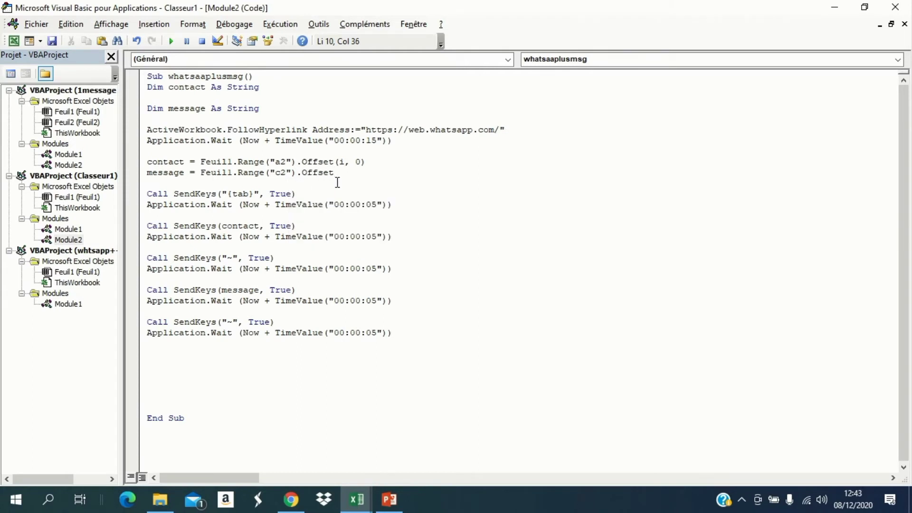
pyautogui.write('(i')
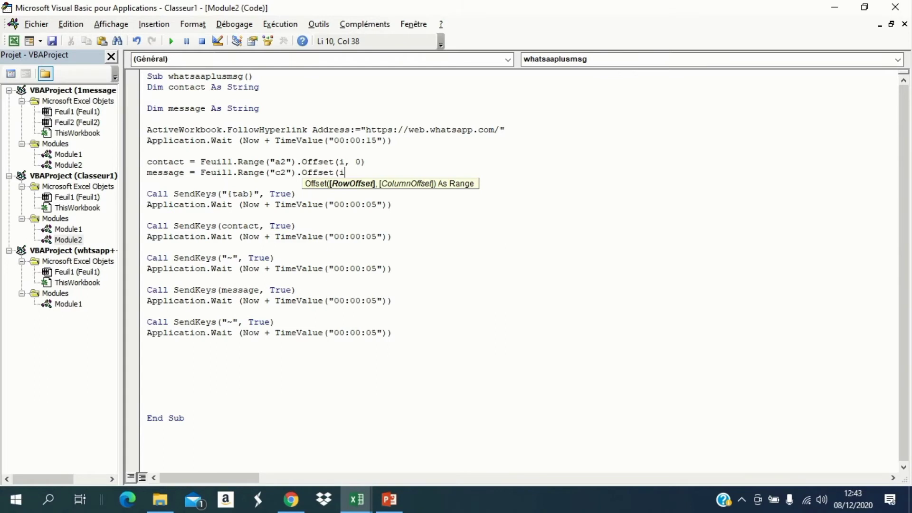
pyautogui.write(',')
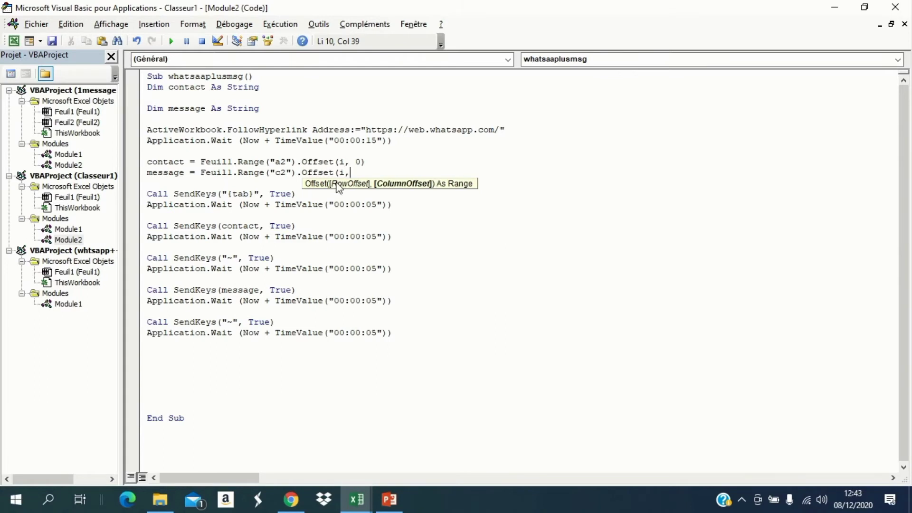
pyautogui.write('0)')
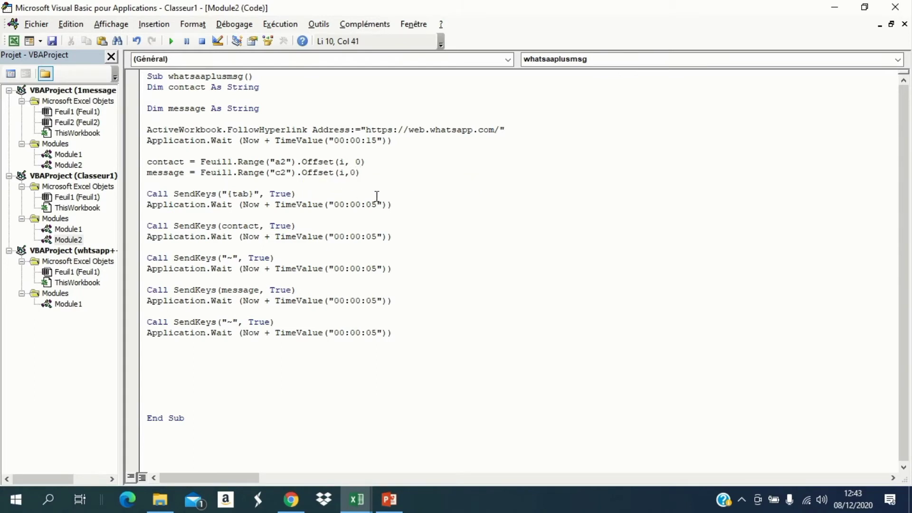
# Add the loop line 'For i = 1 To i = nb' after Application.Wait and begin an nb line.
pyautogui.click(173, 150)
pyautogui.write('for ')
pyautogui.write('i')
pyautogui.write('=')
pyautogui.write('1 ')
pyautogui.write('t')
pyautogui.write('o i')
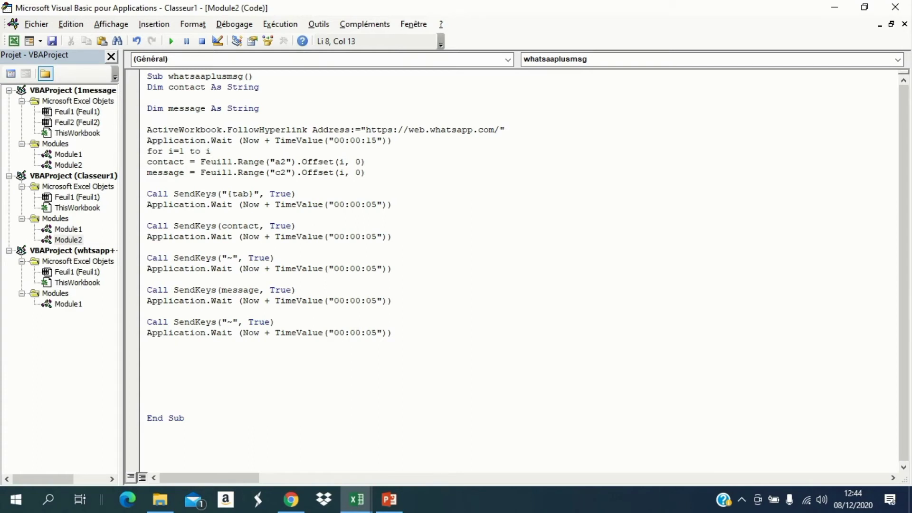
pyautogui.write('=n')
pyautogui.write('b')
pyautogui.press('Return')
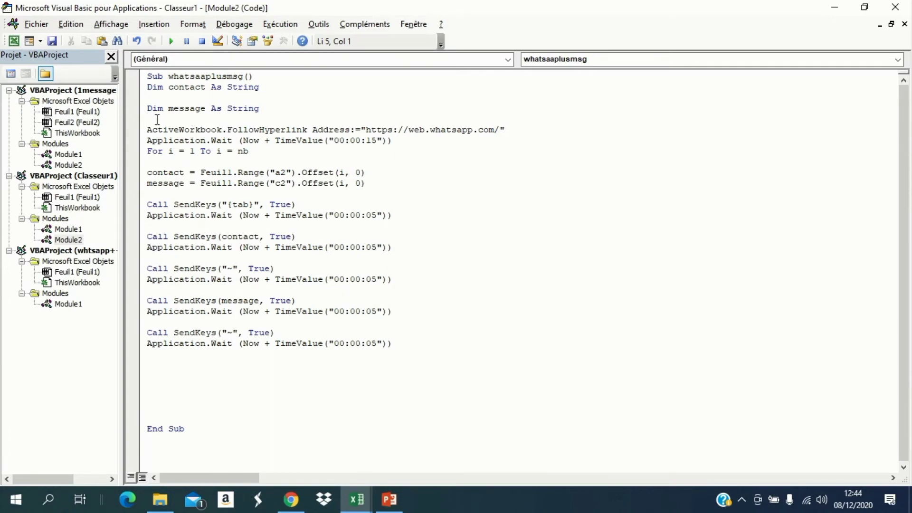
pyautogui.write('nb')
# Complete the line as nb = Application.WorksheetFunction.CountA(feuil1,range("a:a"))-1.
pyautogui.write('=')
pyautogui.write('appli')
pyautogui.write('cation')
pyautogui.write('.')
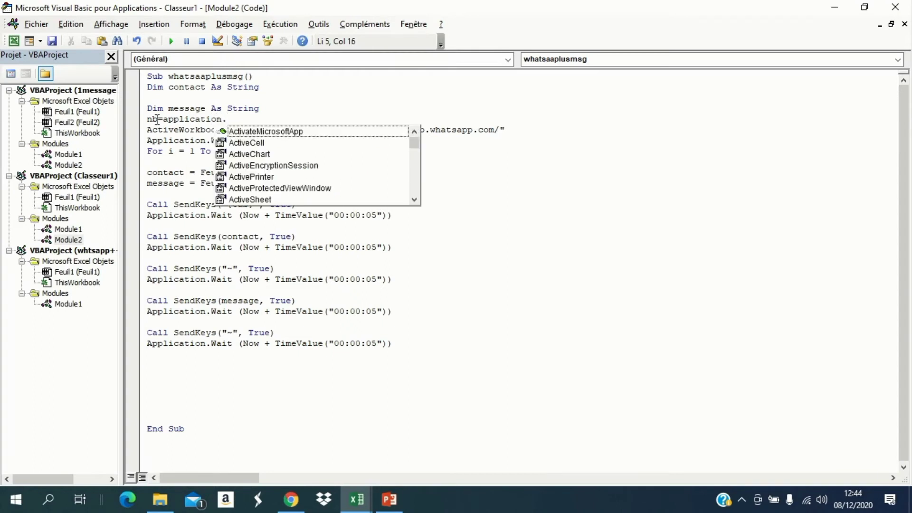
pyautogui.write('w')
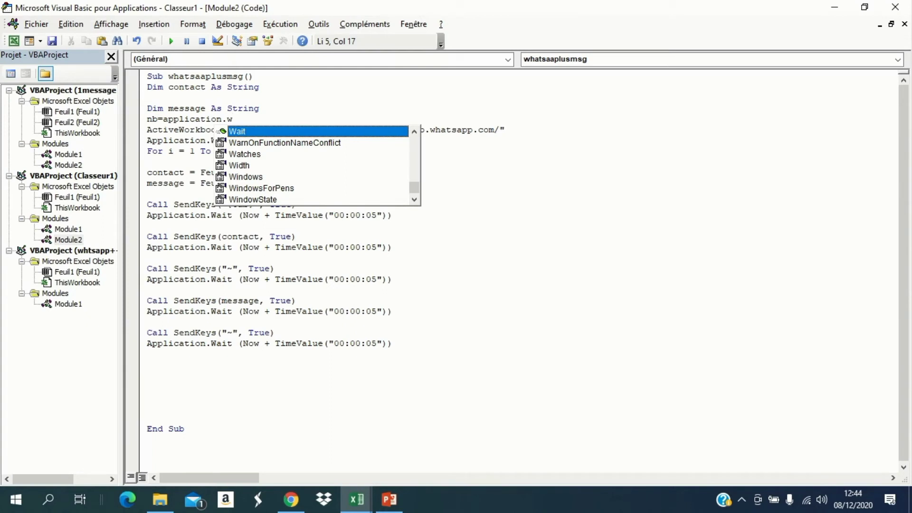
pyautogui.write('or')
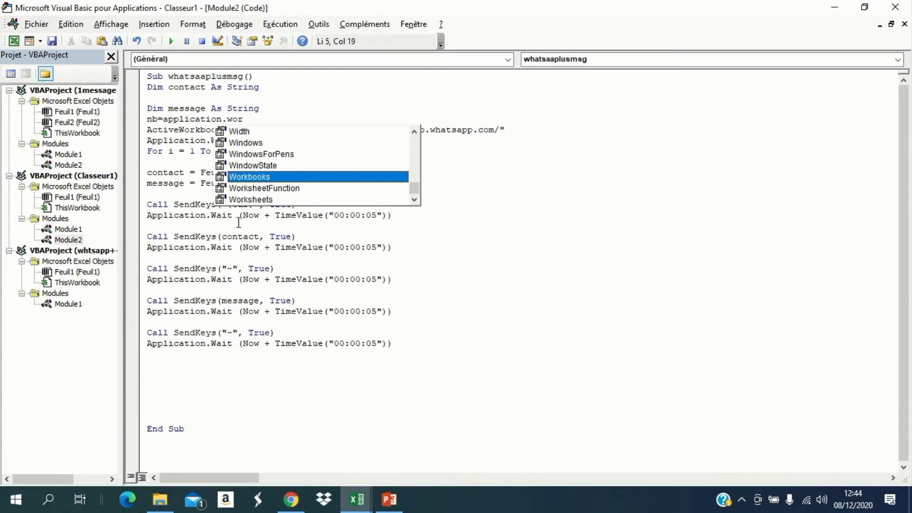
pyautogui.doubleClick(264, 188)
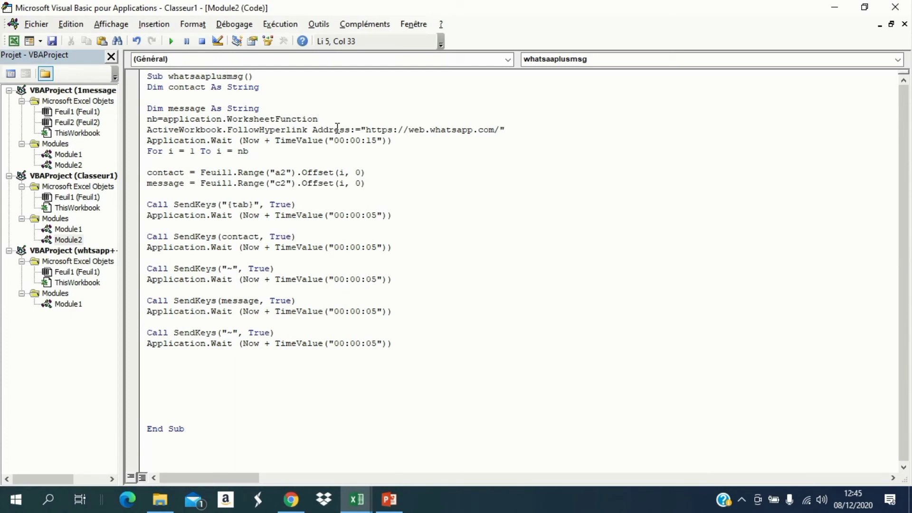
pyautogui.write('.')
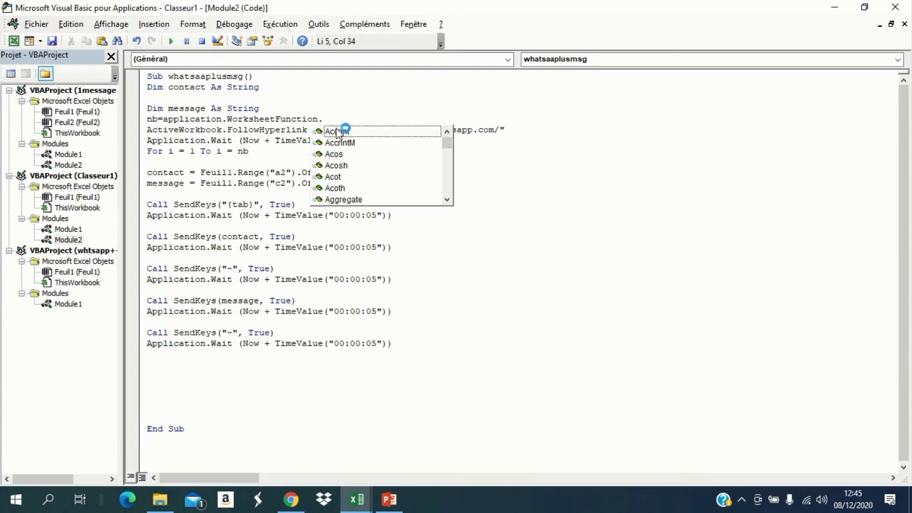
pyautogui.write('c')
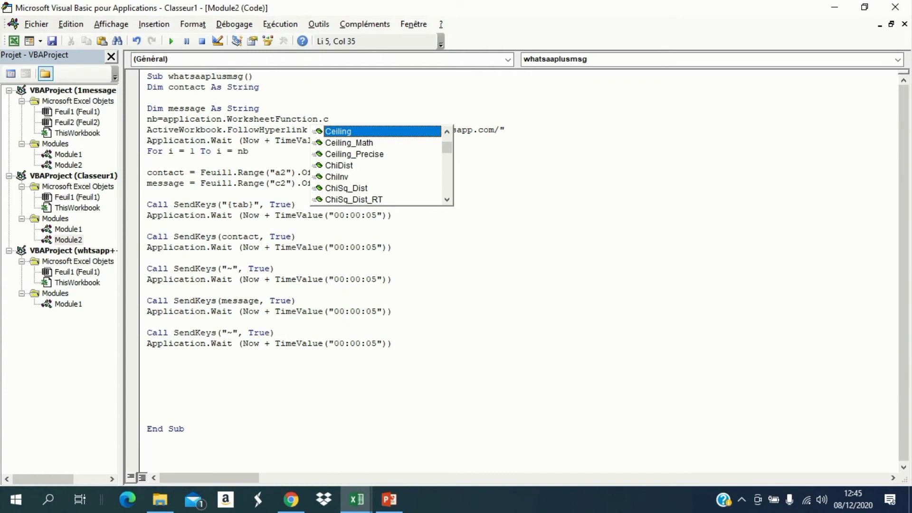
pyautogui.write('o')
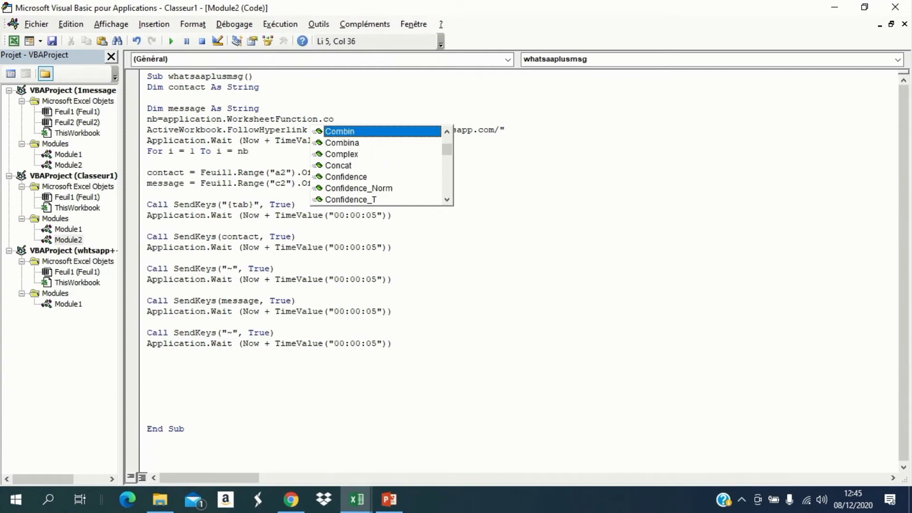
pyautogui.write('u')
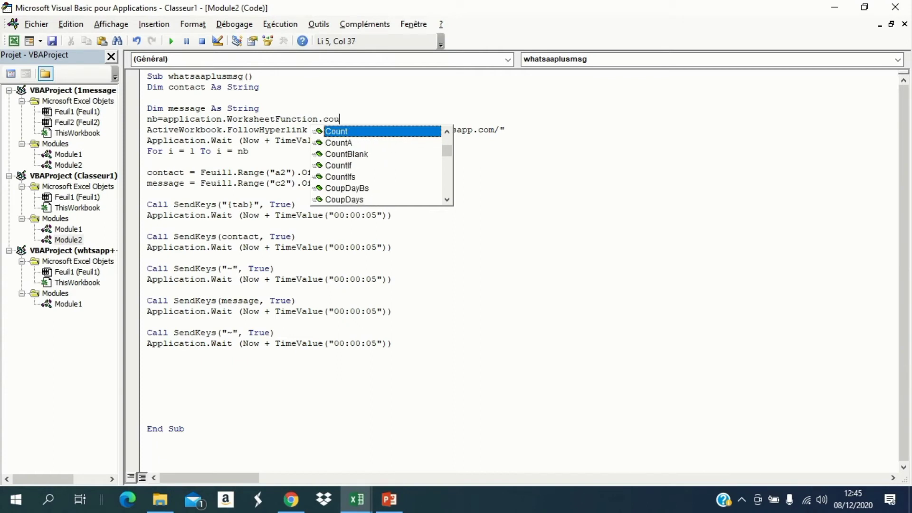
pyautogui.click(358, 143)
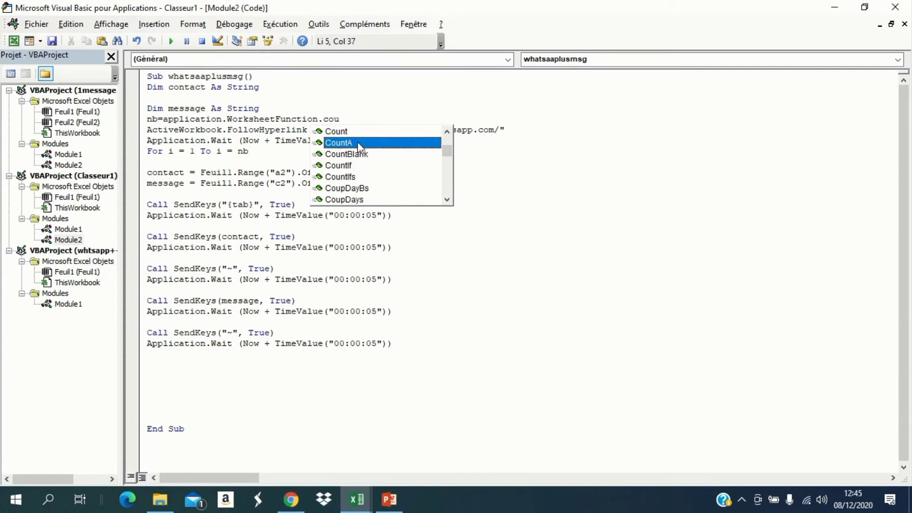
pyautogui.doubleClick(358, 142)
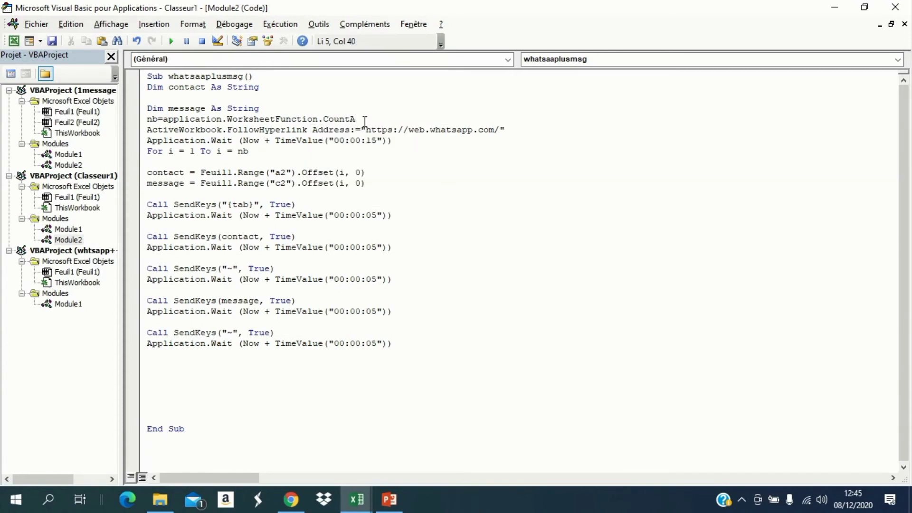
pyautogui.write('(')
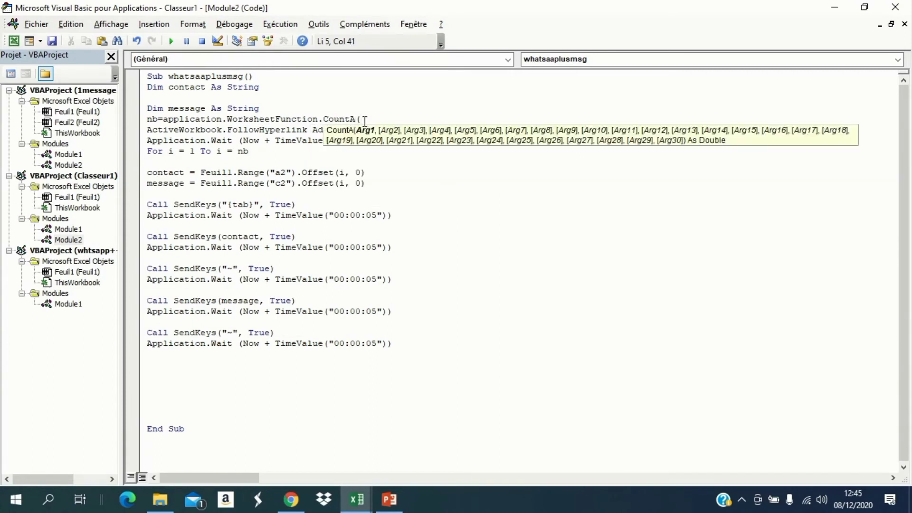
pyautogui.write('fe')
pyautogui.write('uil')
pyautogui.write('1')
pyautogui.write(',ra')
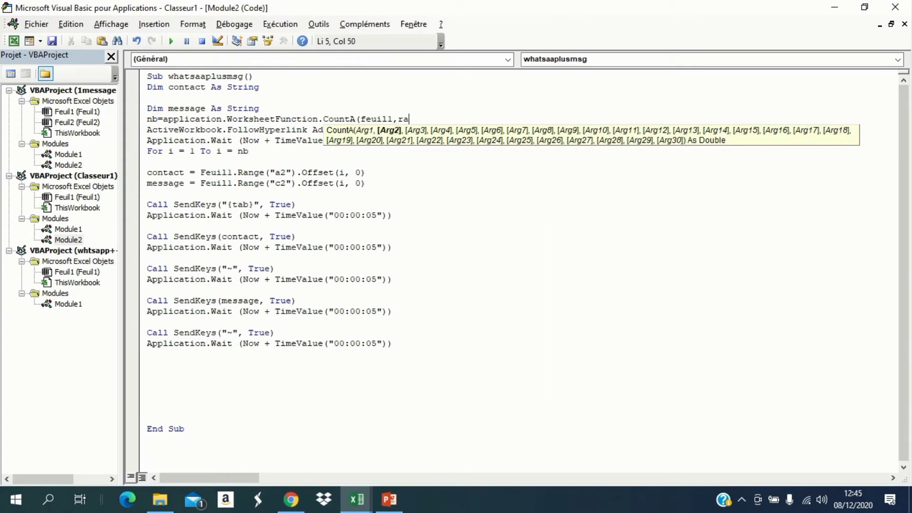
pyautogui.write('nge')
pyautogui.write('("a')
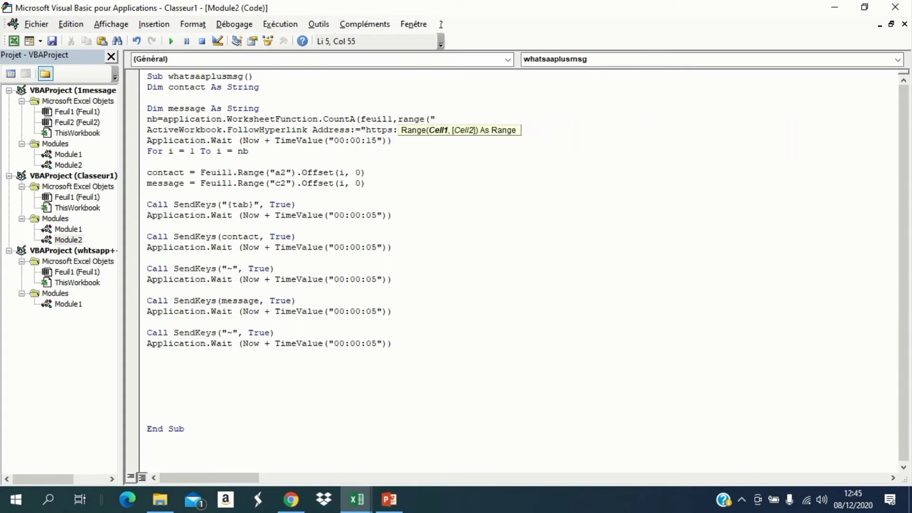
pyautogui.write(':a"')
pyautogui.write('))')
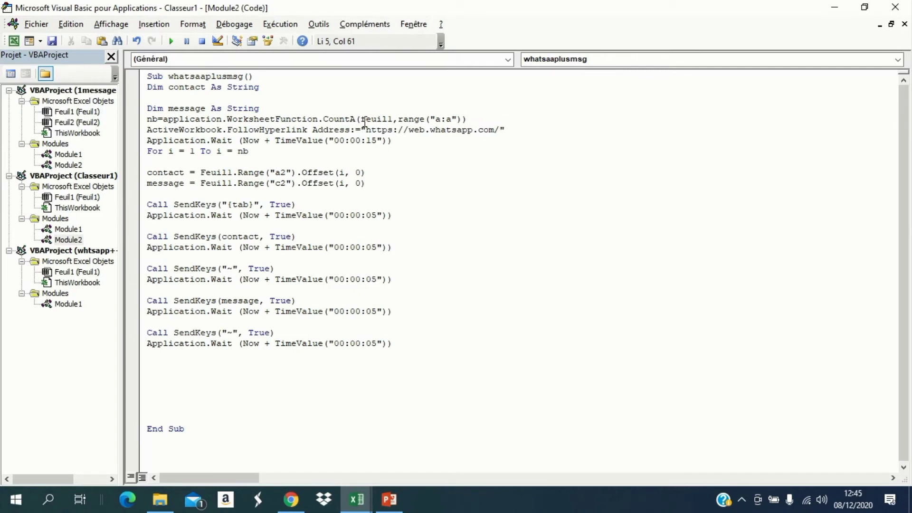
pyautogui.write('-1')
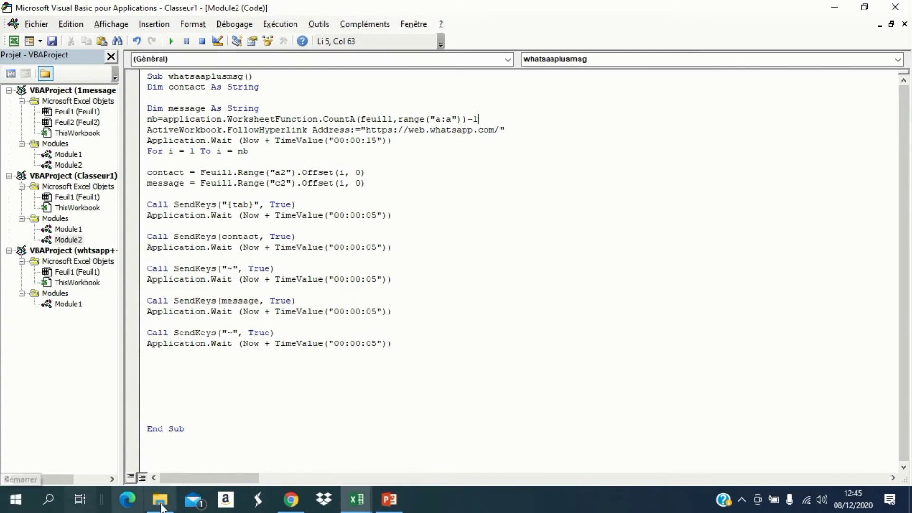
pyautogui.click(356, 499)
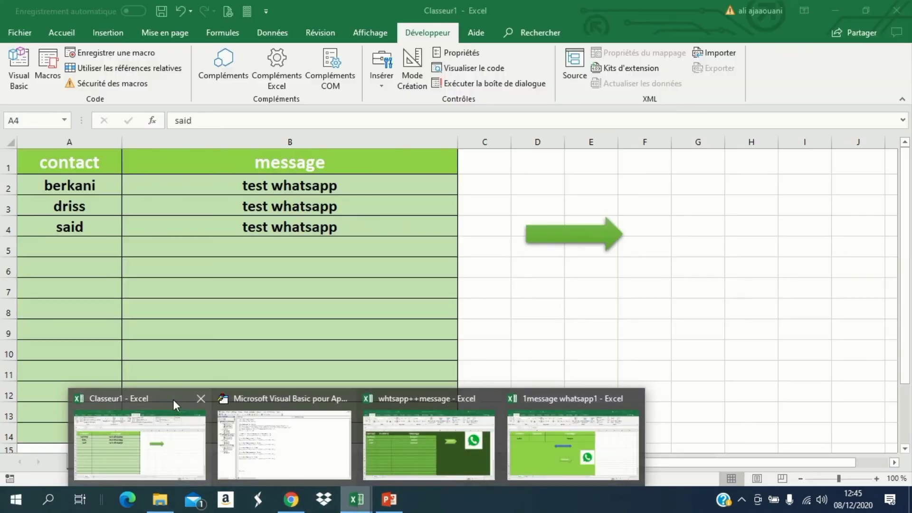
pyautogui.click(173, 400)
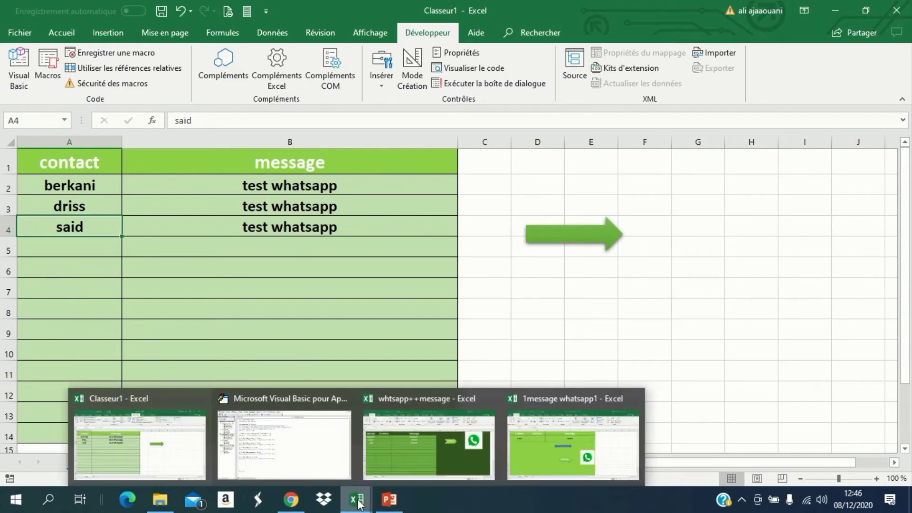
pyautogui.click(57, 164)
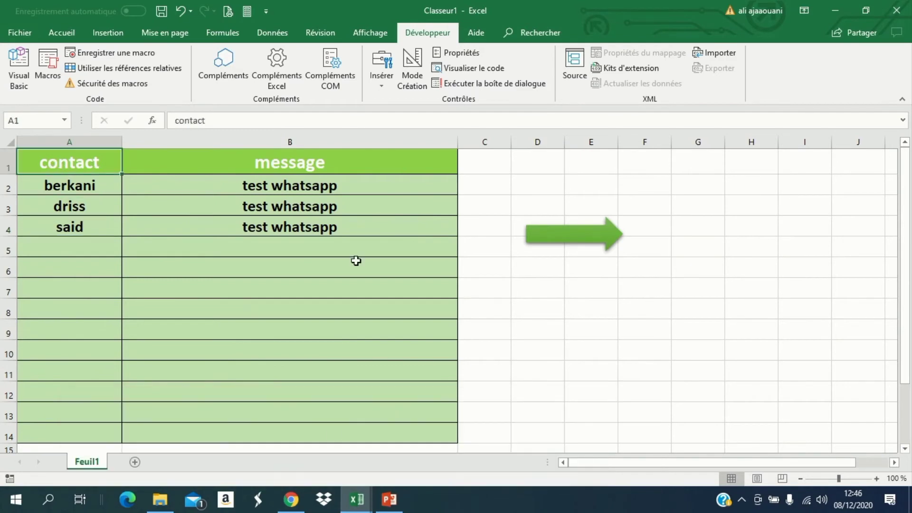
pyautogui.click(354, 506)
pyautogui.click(283, 444)
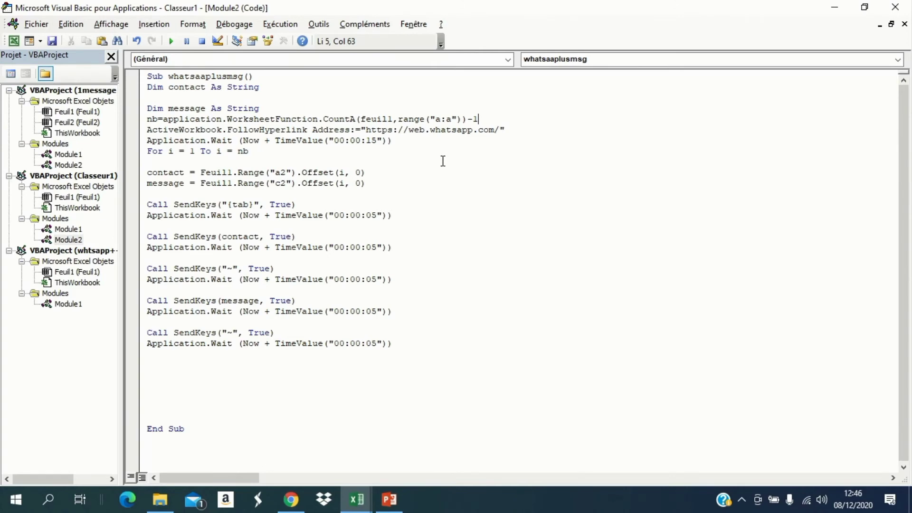
pyautogui.click(356, 498)
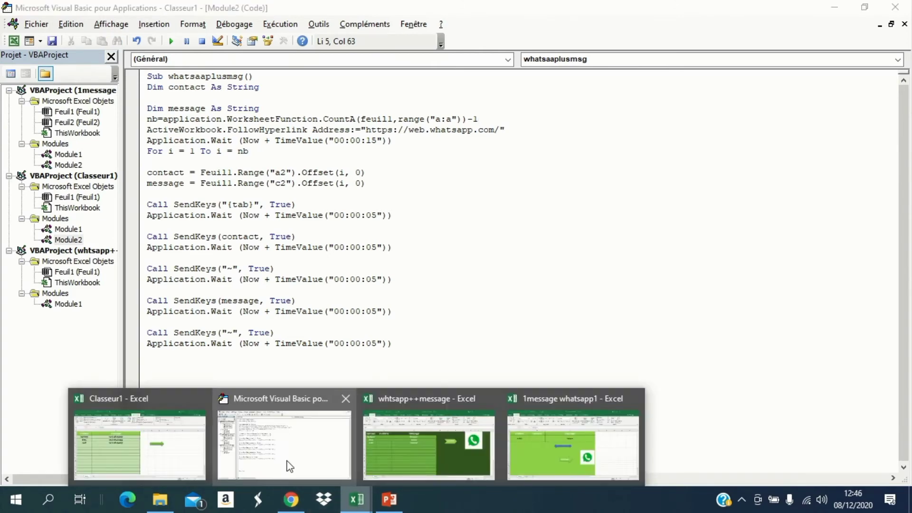
pyautogui.click(140, 400)
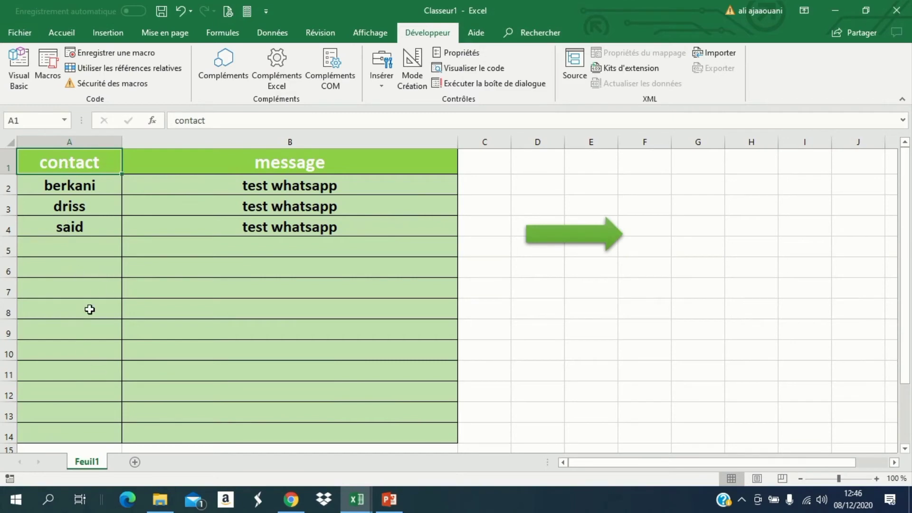
pyautogui.click(365, 499)
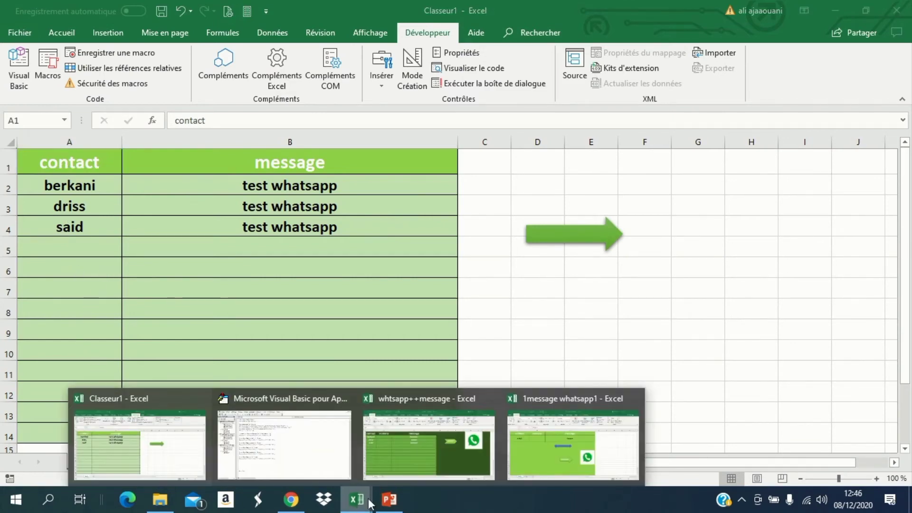
pyautogui.click(271, 398)
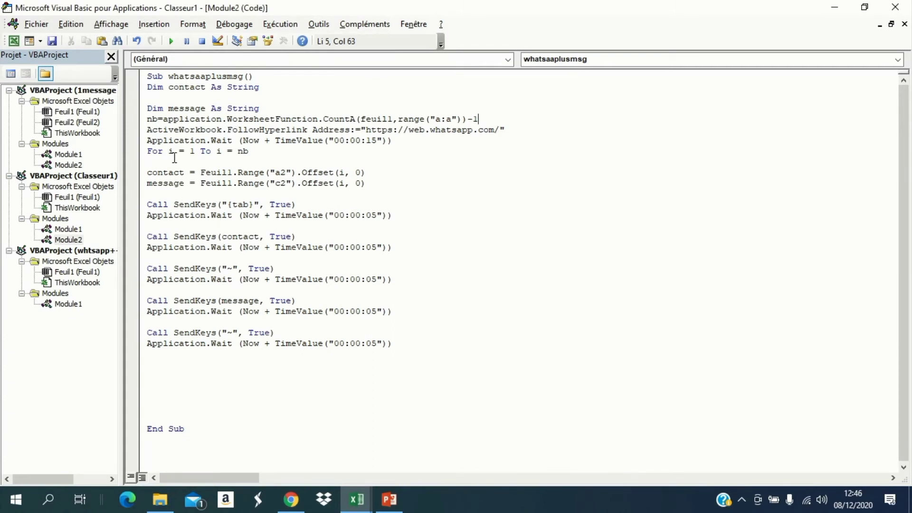
# Close the loop with 'Next i' on the empty line above End Sub.
pyautogui.click(254, 153)
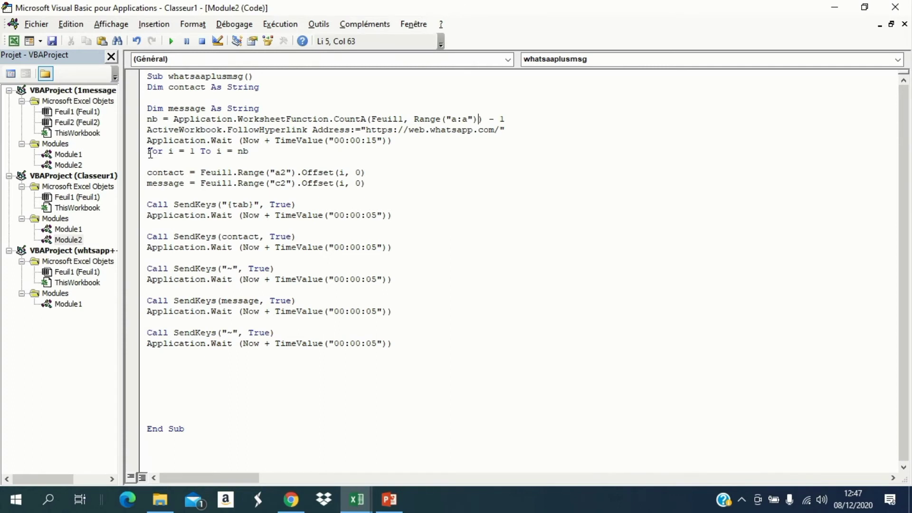
pyautogui.click(164, 407)
pyautogui.write('next ')
pyautogui.write('i')
# Duplicate the SendKeys "{tab}" and wait lines below the last wait line.
pyautogui.moveTo(141, 209); pyautogui.dragTo(393, 219)
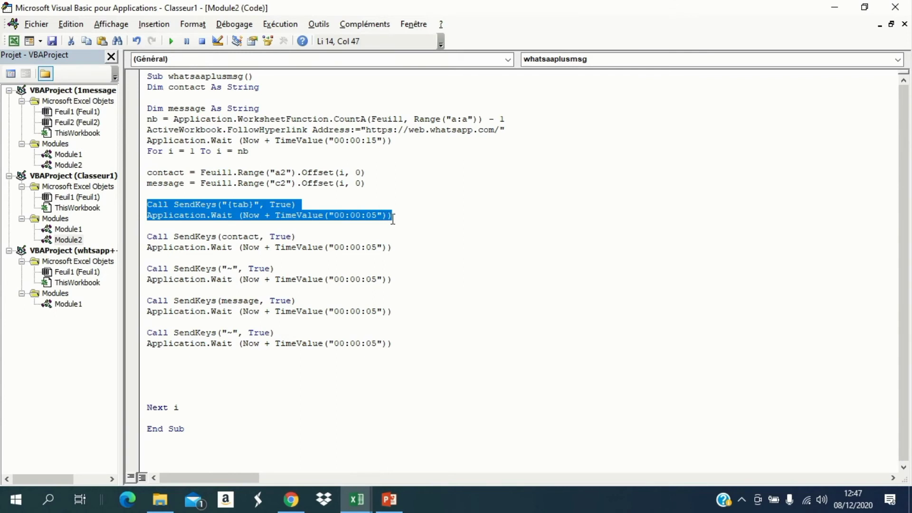
pyautogui.rightClick(286, 206)
pyautogui.click(332, 227)
pyautogui.click(156, 363)
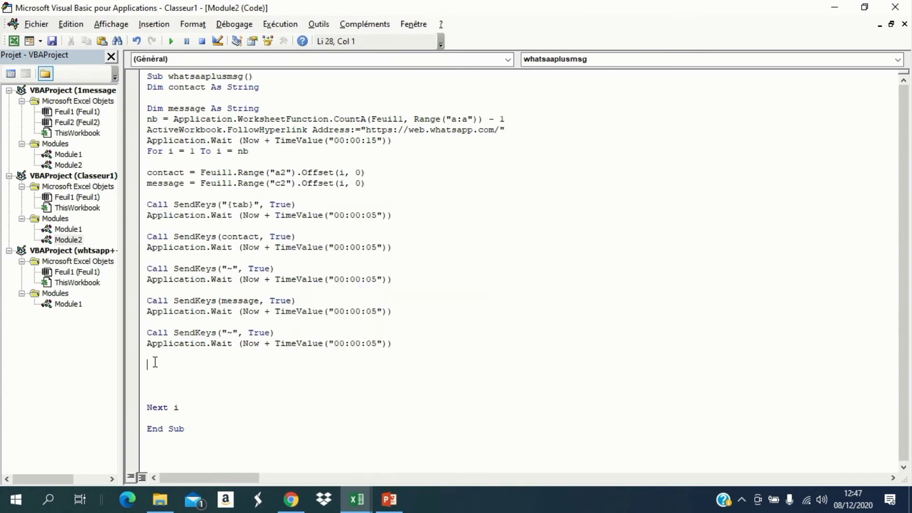
pyautogui.rightClick(155, 362)
pyautogui.click(196, 176)
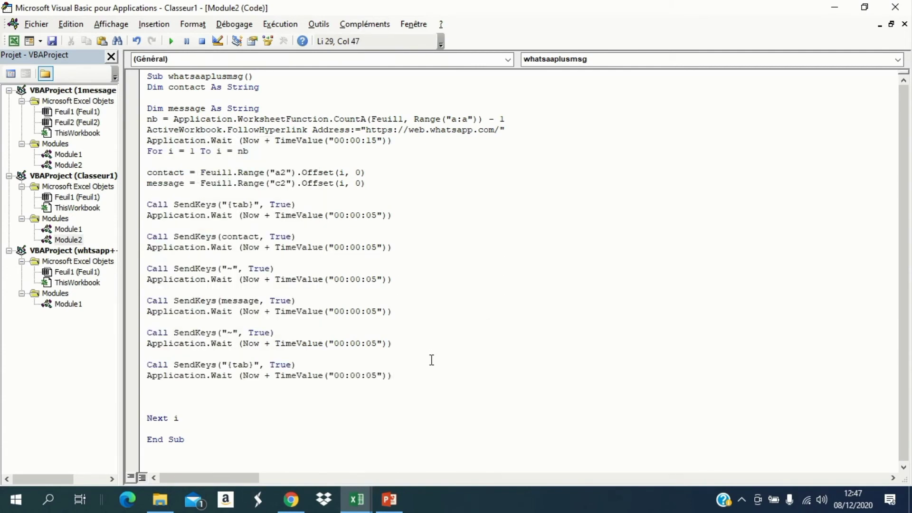
# Run the macro and choose Débogage on runtime error 1004 to highlight the failing line.
pyautogui.click(173, 41)
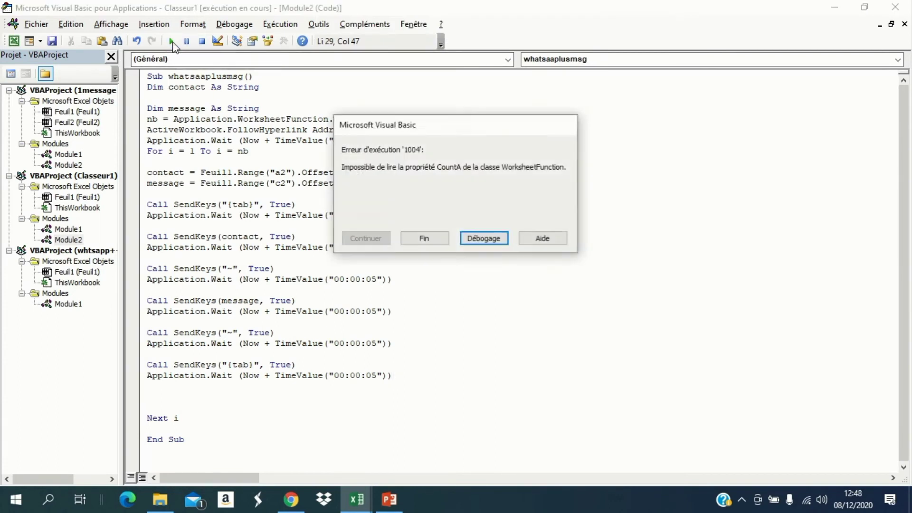
pyautogui.click(486, 239)
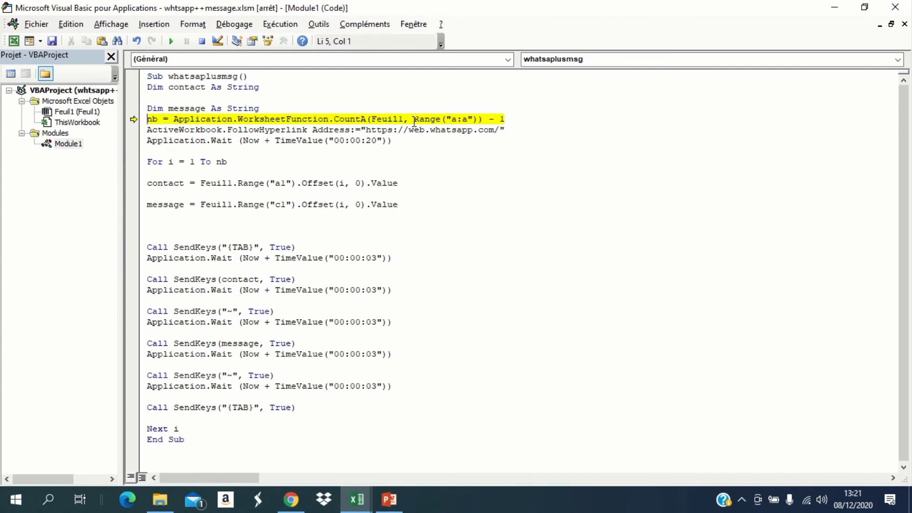
# Change the CountA argument to Feuil1.Range("a:a"), replacing the comma with a dot.
pyautogui.click(414, 119)
pyautogui.press('BackSpace')
pyautogui.press('BackSpace')
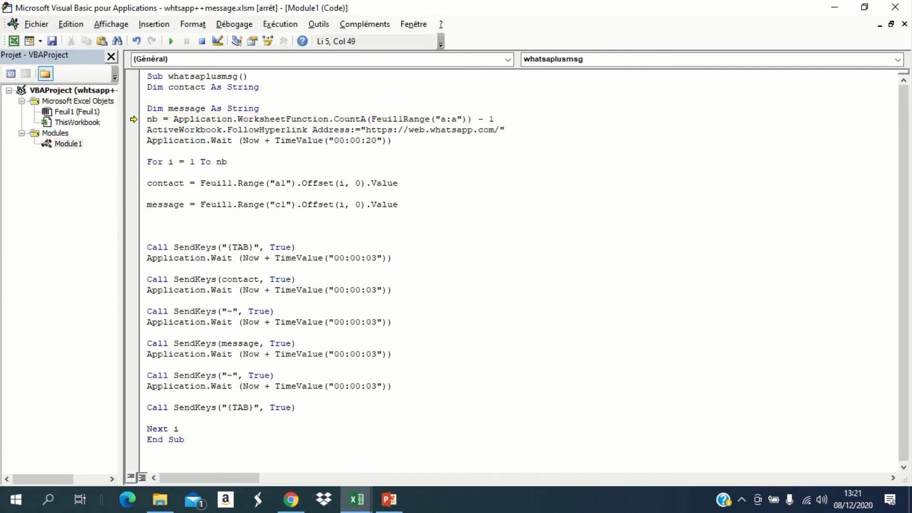
pyautogui.press('Delete')
pyautogui.write('.')
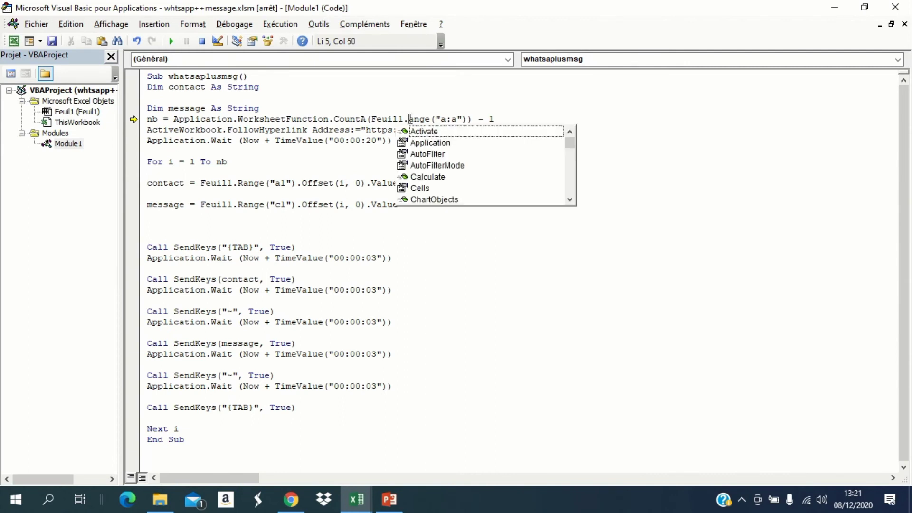
pyautogui.write('r')
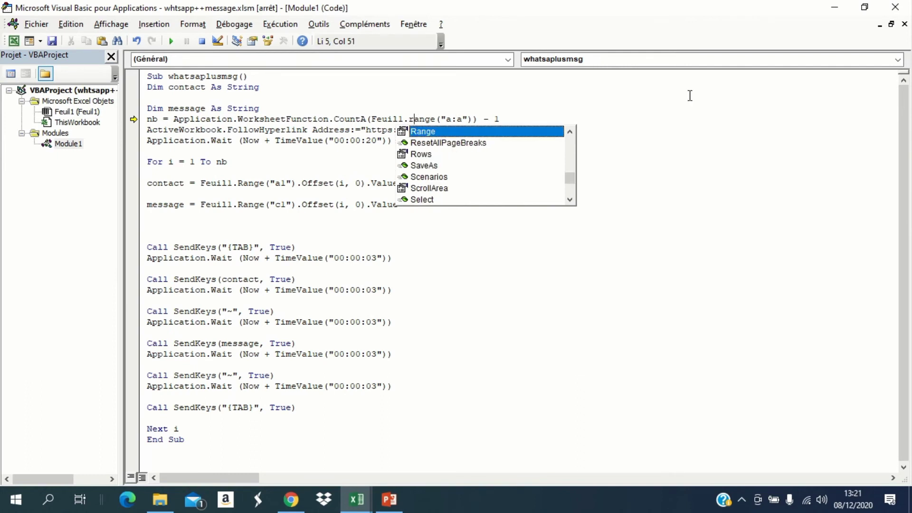
pyautogui.doubleClick(432, 131)
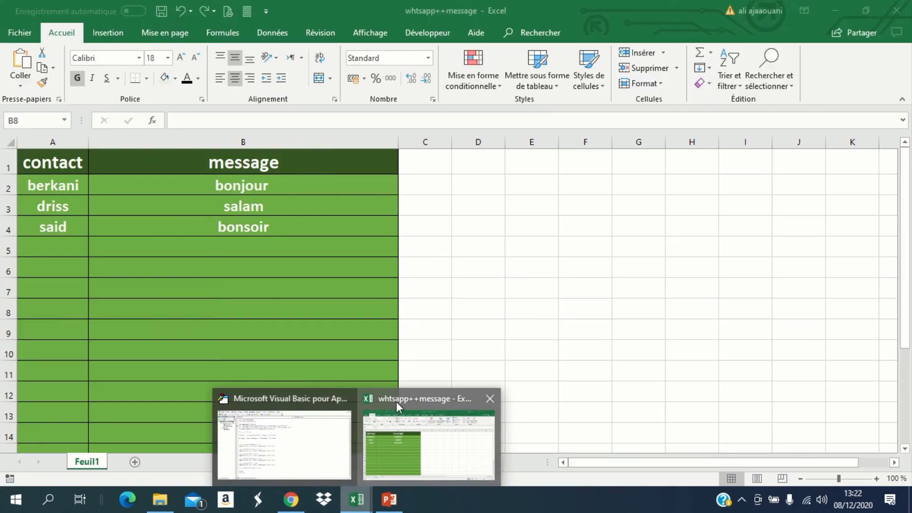
# After checking the sheet, change the message reference from Range("c1") to Range("b1") and reset the run.
pyautogui.click(396, 401)
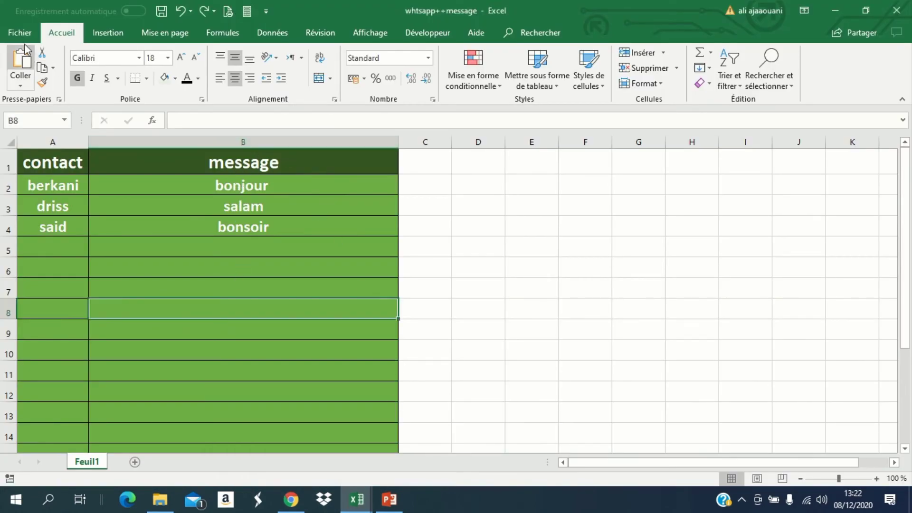
pyautogui.click(356, 498)
pyautogui.click(284, 444)
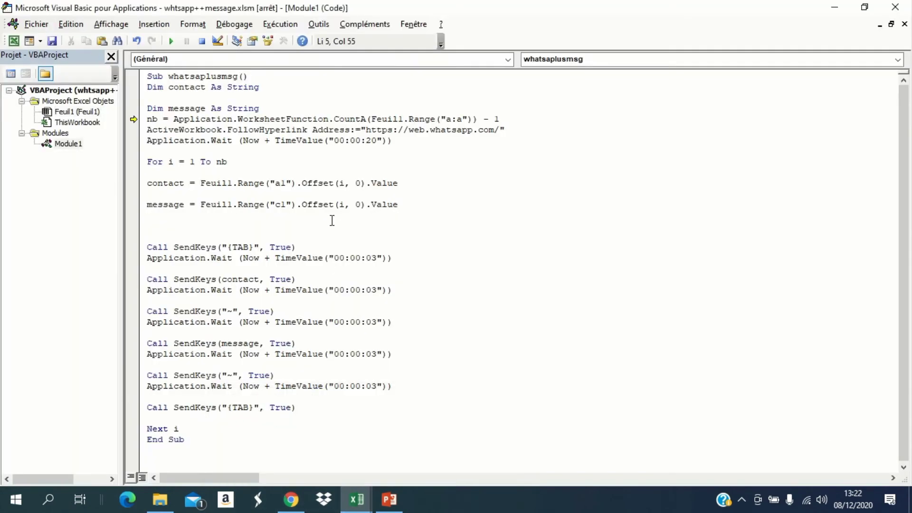
pyautogui.click(281, 205)
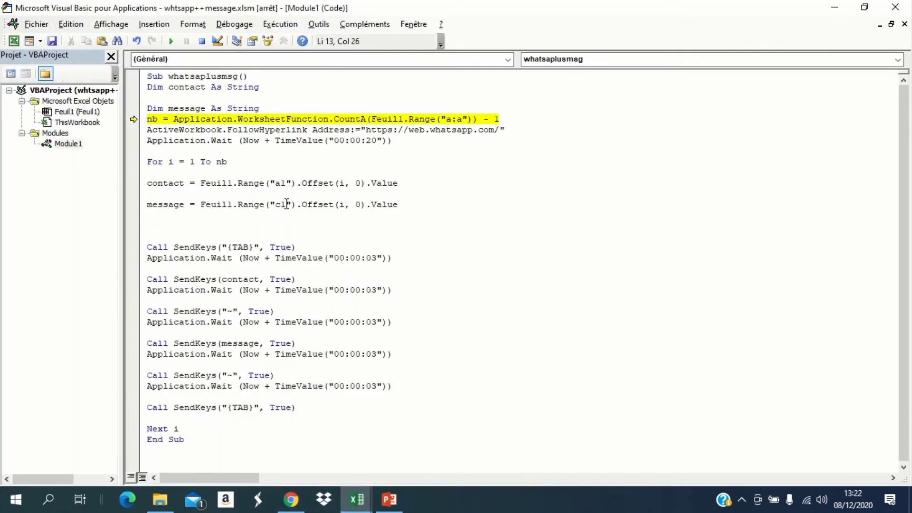
pyautogui.press('BackSpace')
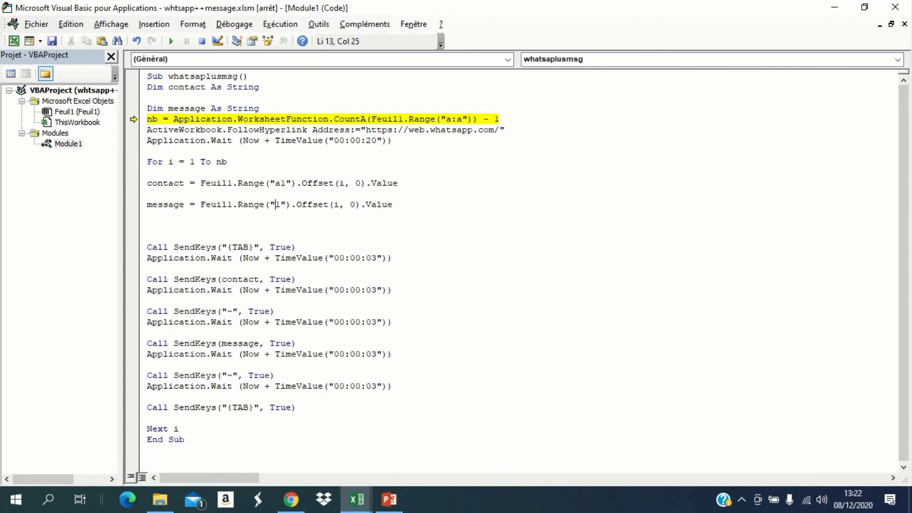
pyautogui.write('b')
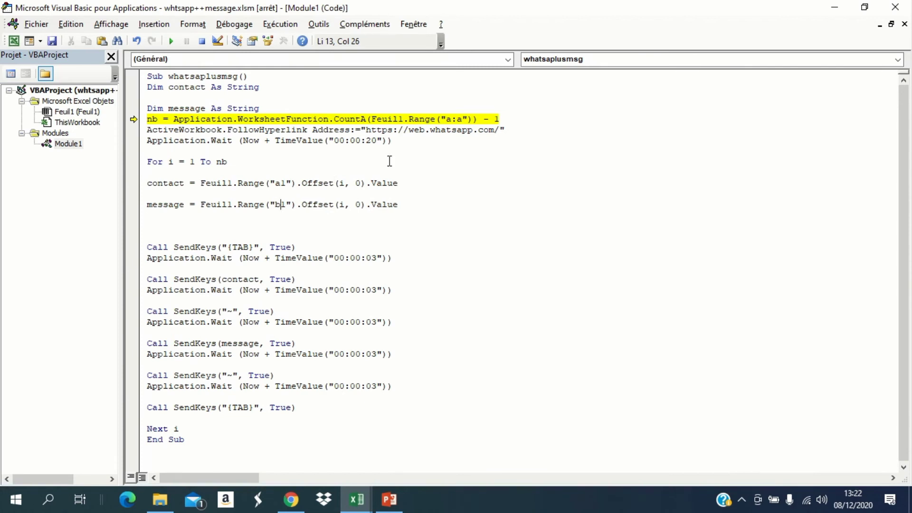
pyautogui.click(462, 190)
pyautogui.click(202, 41)
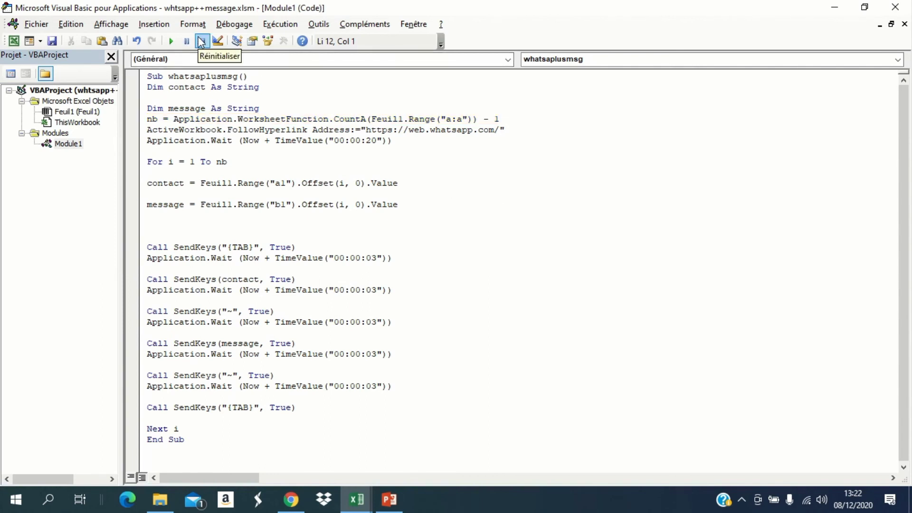
# Run the corrected macro and send bonjour to the first contact in WhatsApp Web.
pyautogui.click(172, 42)
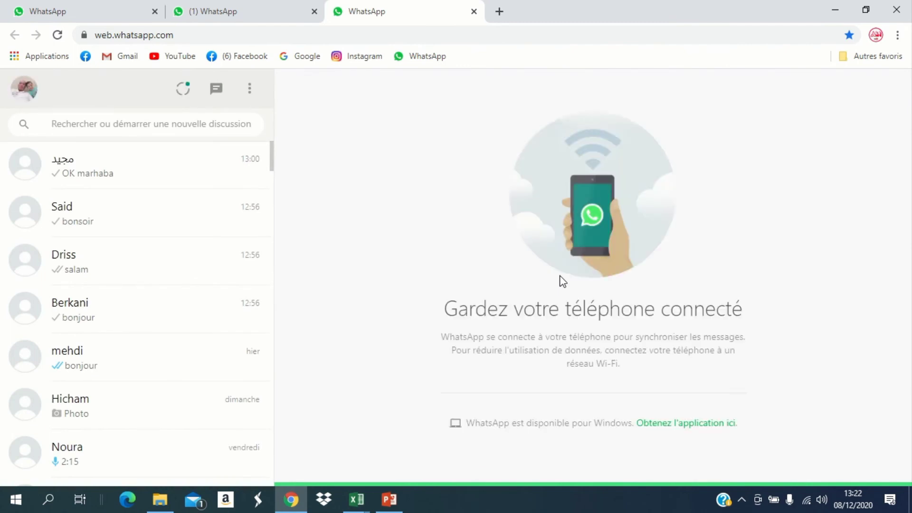
pyautogui.click(162, 131)
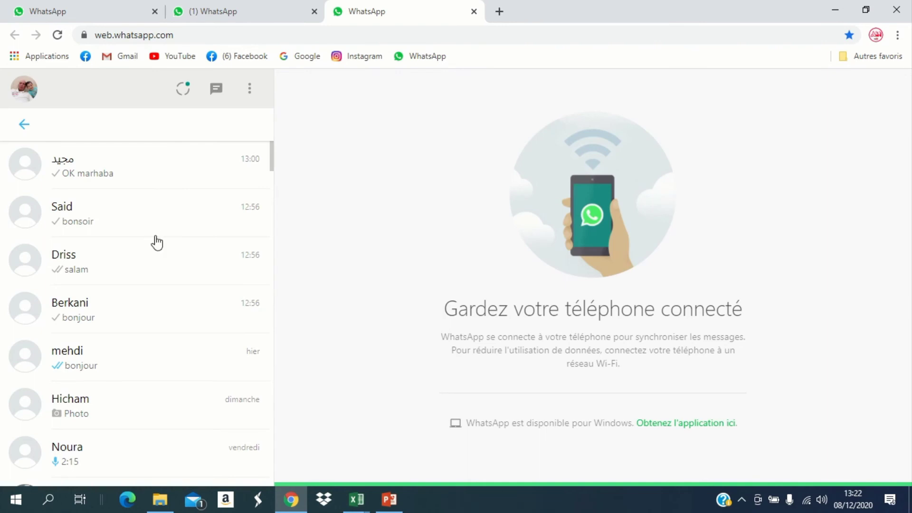
pyautogui.write('berkani')
pyautogui.press('Return')
pyautogui.write('bonjour')
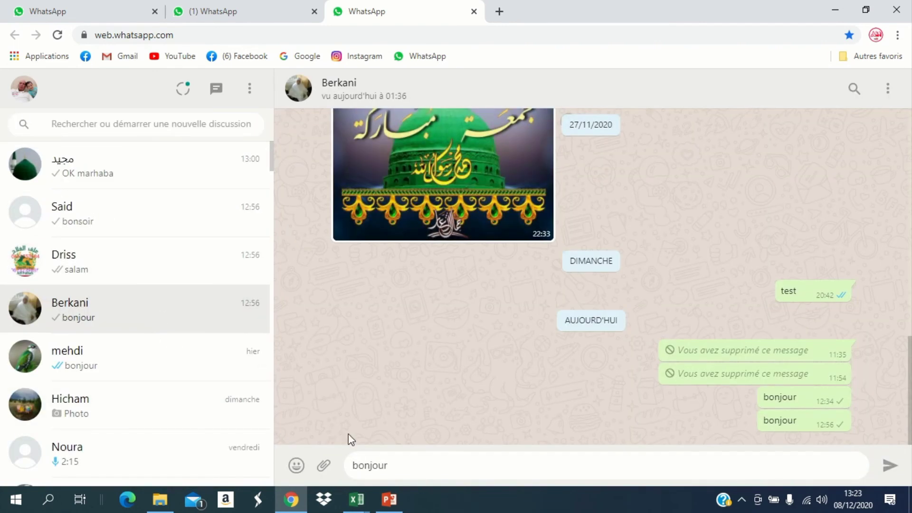
pyautogui.press('Return')
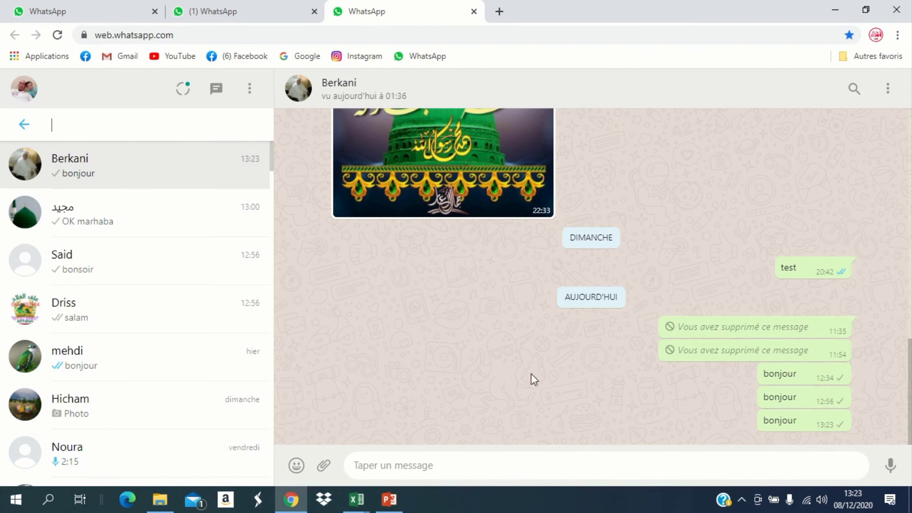
# Send the salam message to the second contact.
pyautogui.write('driss')
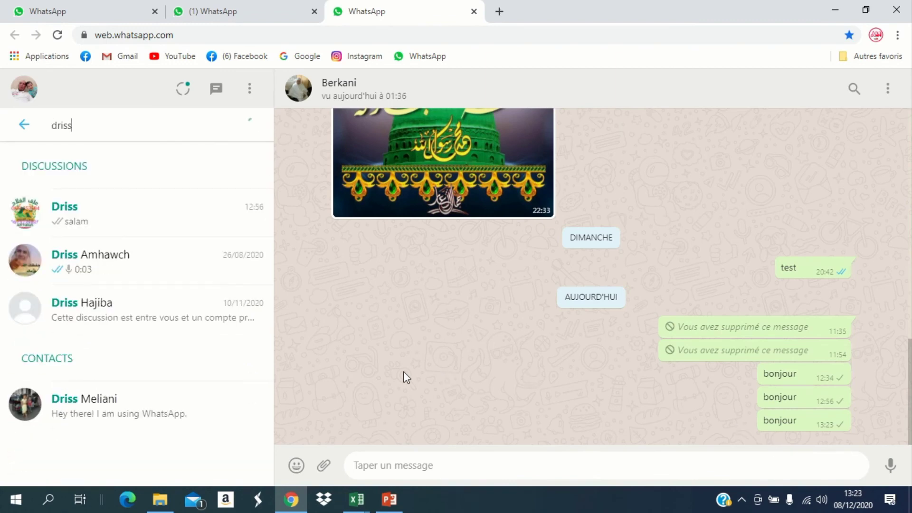
pyautogui.press('Return')
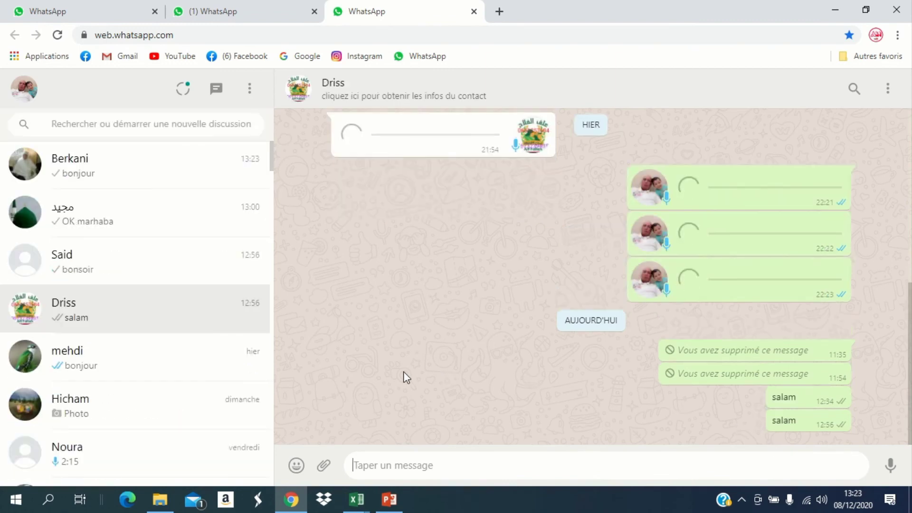
pyautogui.write('salam')
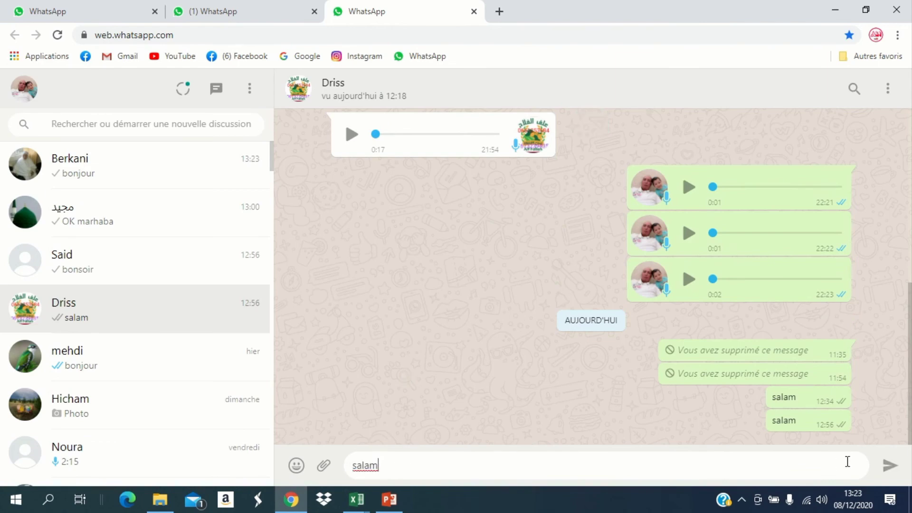
pyautogui.press('Return')
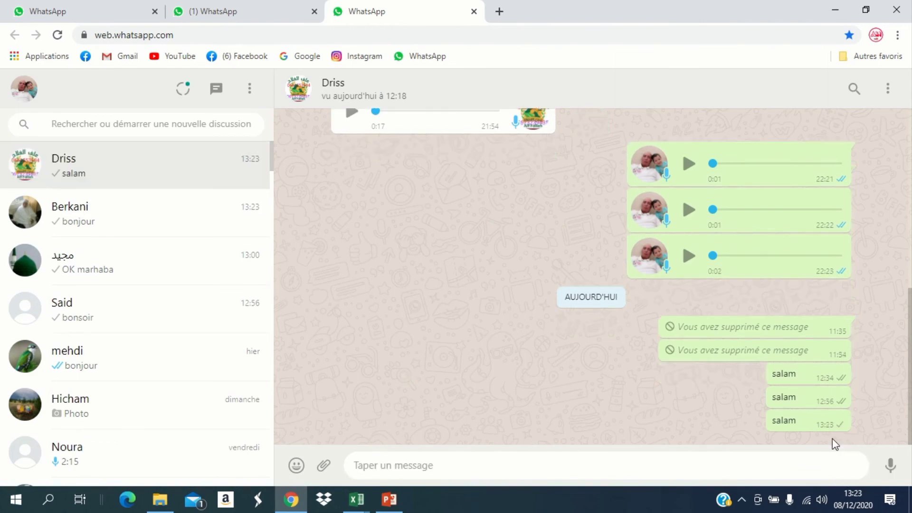
# Send bonsoir to the third contact, then minimize Chrome to return to the code.
pyautogui.hotkey('ctrl', 'alt', '/')
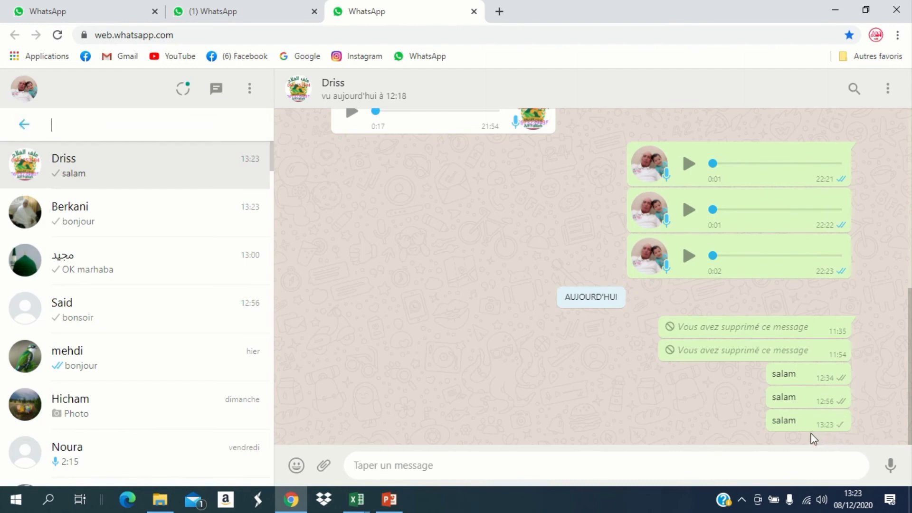
pyautogui.write('said')
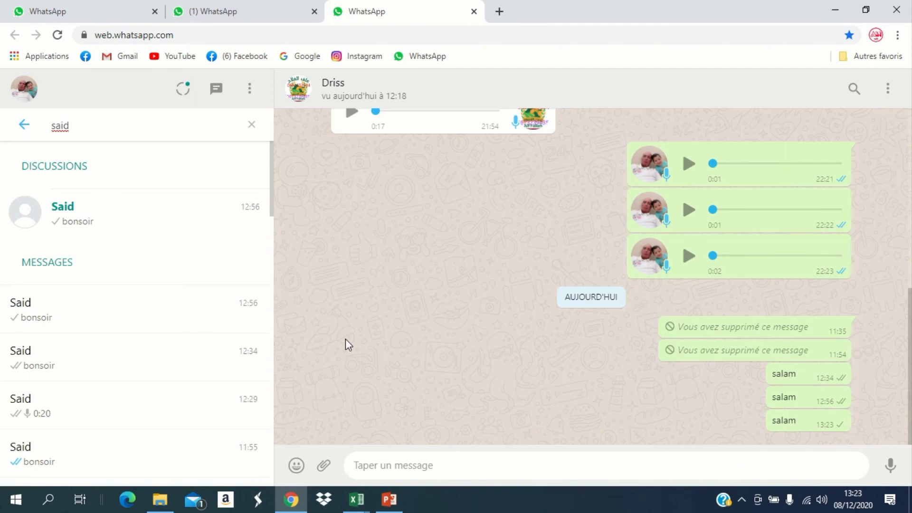
pyautogui.press('Return')
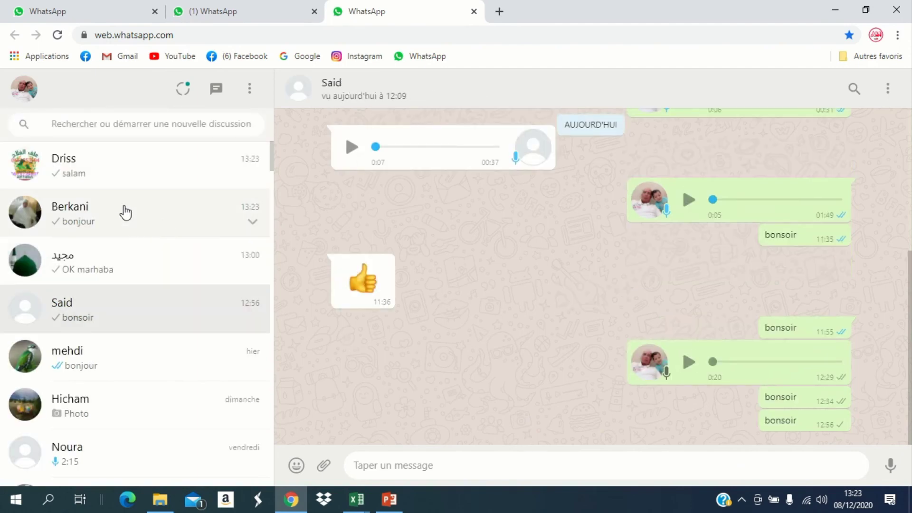
pyautogui.write('bonsoir')
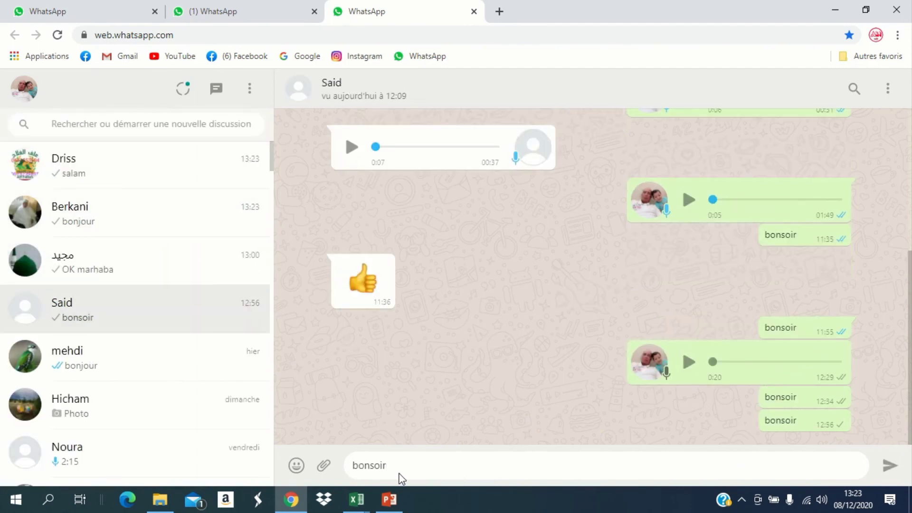
pyautogui.press('Return')
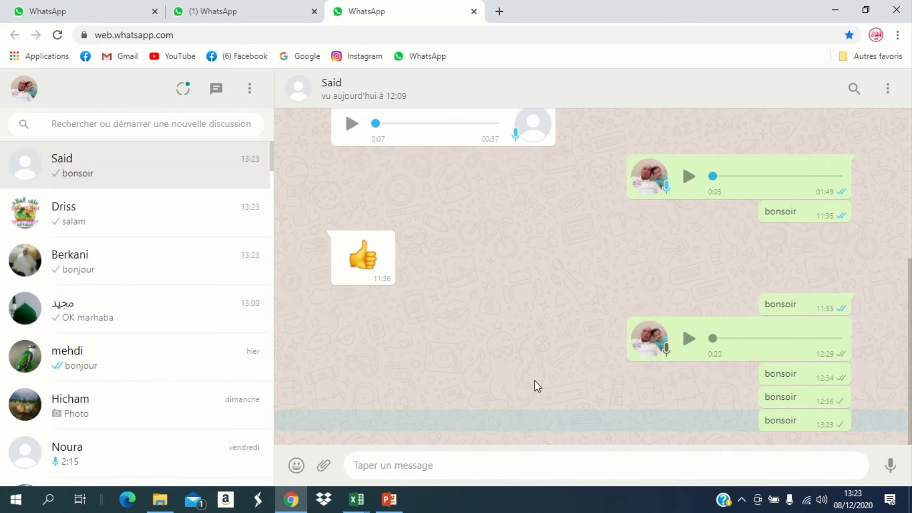
pyautogui.click(835, 10)
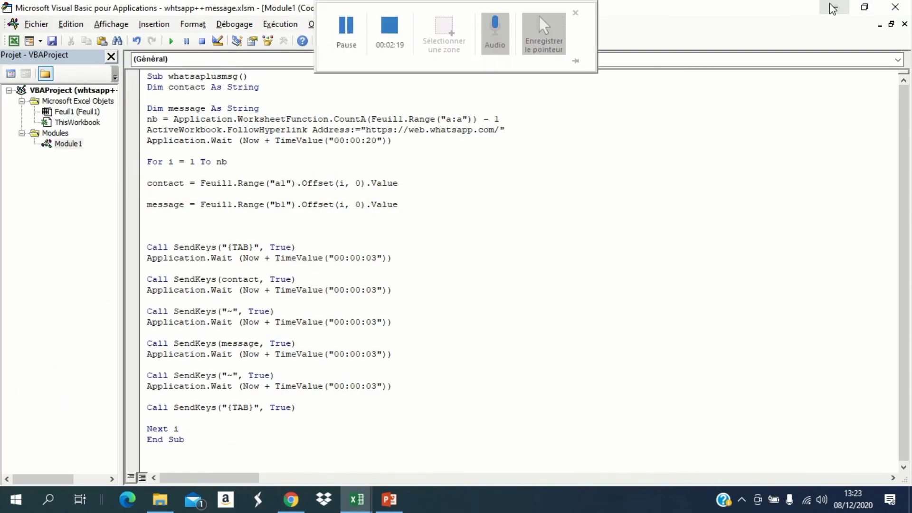
# Draw a right block arrow from Formes > Flèches pleines beside the table around columns E–F.
pyautogui.click(356, 498)
pyautogui.click(404, 447)
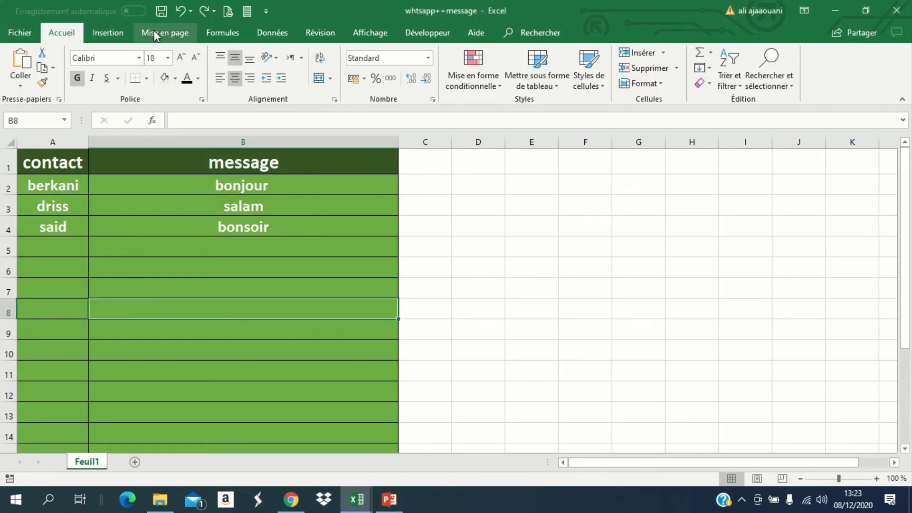
pyautogui.click(122, 38)
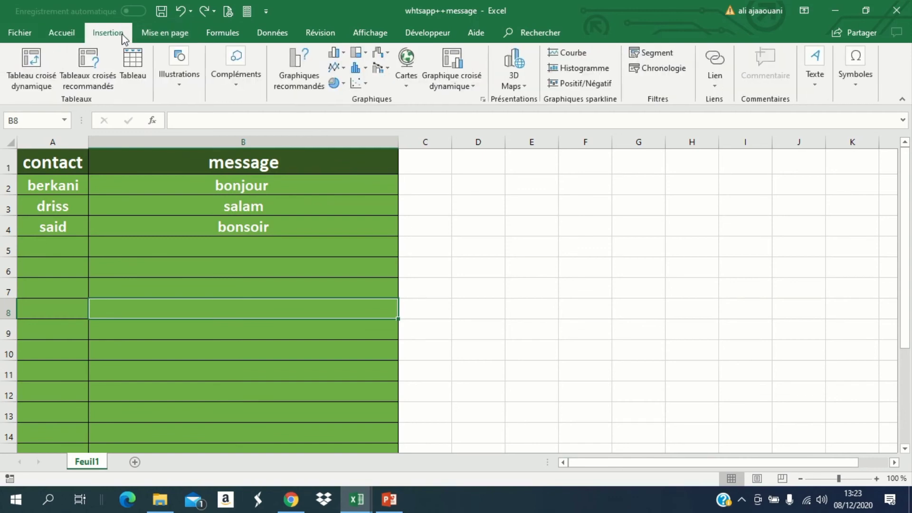
pyautogui.click(179, 86)
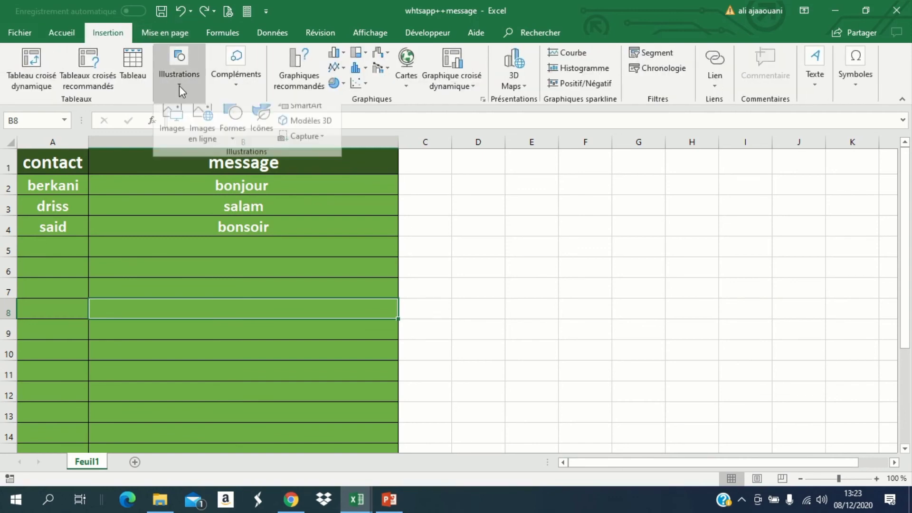
pyautogui.click(231, 144)
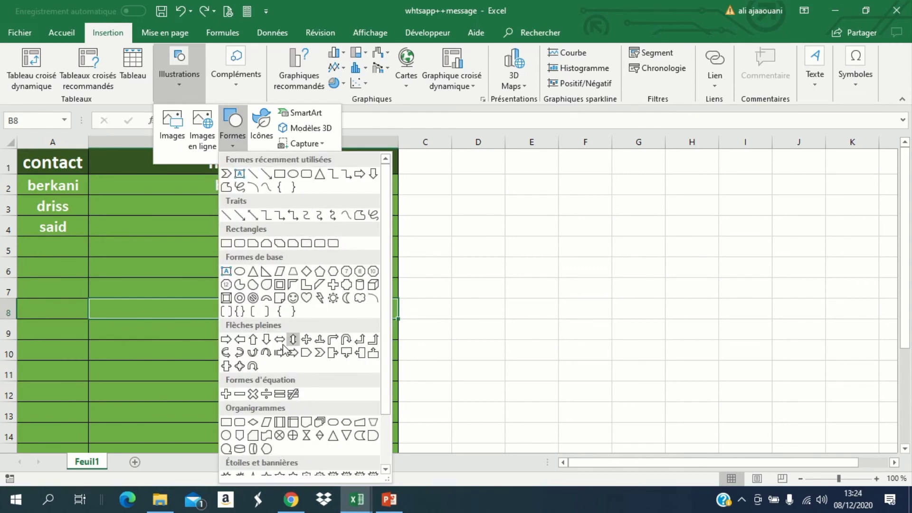
pyautogui.click(227, 339)
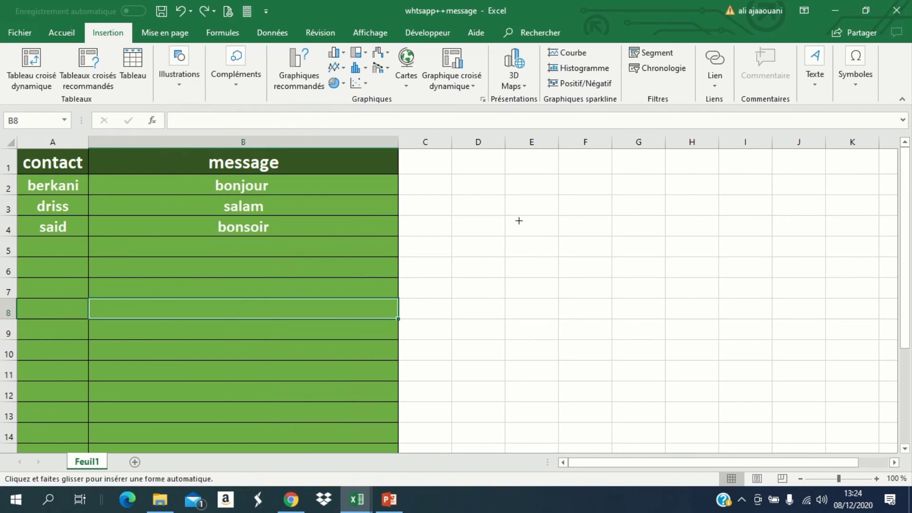
pyautogui.moveTo(518, 221); pyautogui.dragTo(620, 259)
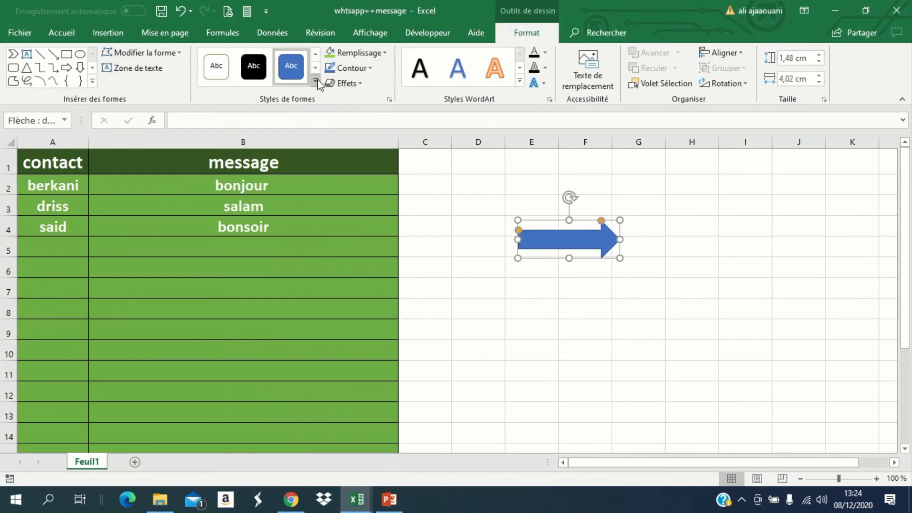
# Give the arrow a green shape style and assign it the whatsaplusmsg macro.
pyautogui.click(314, 82)
pyautogui.click(444, 289)
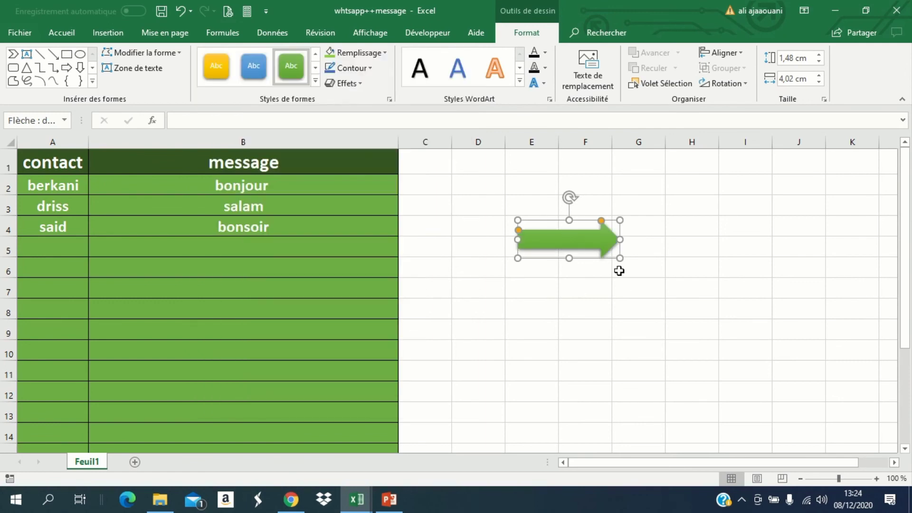
pyautogui.rightClick(568, 240)
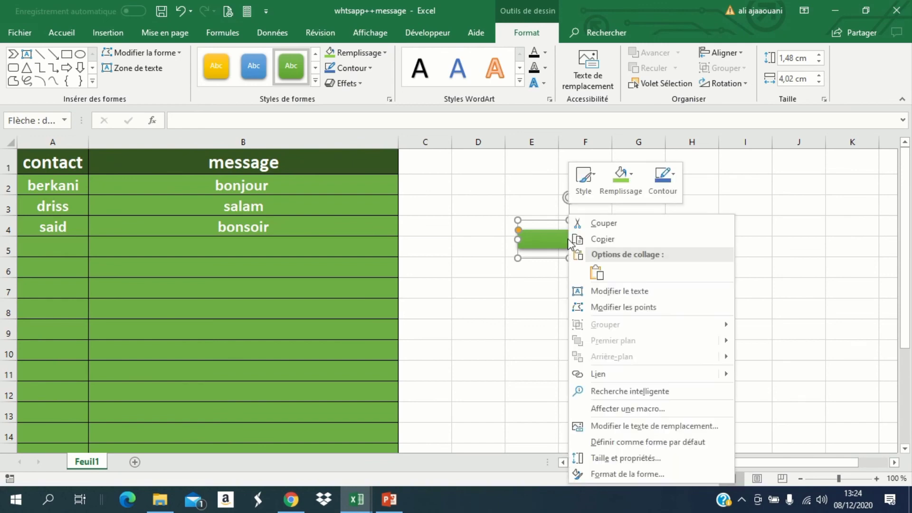
pyautogui.click(643, 411)
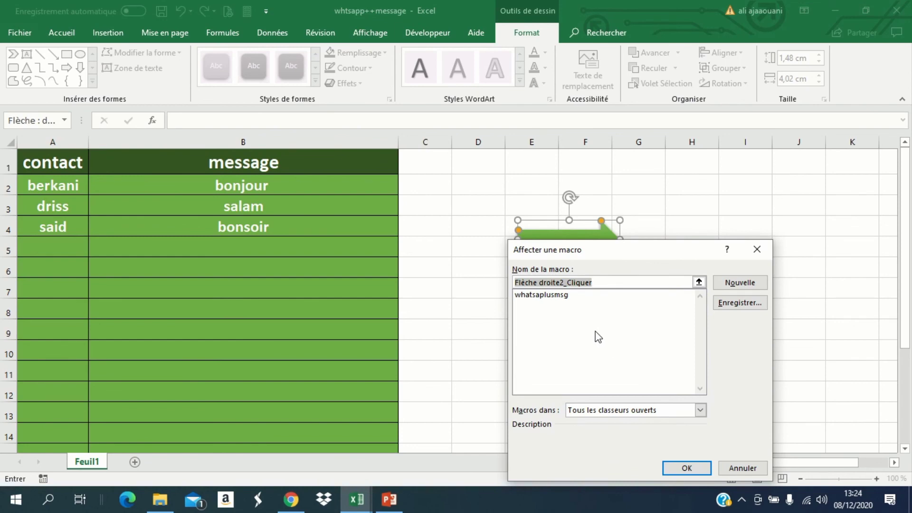
pyautogui.click(540, 295)
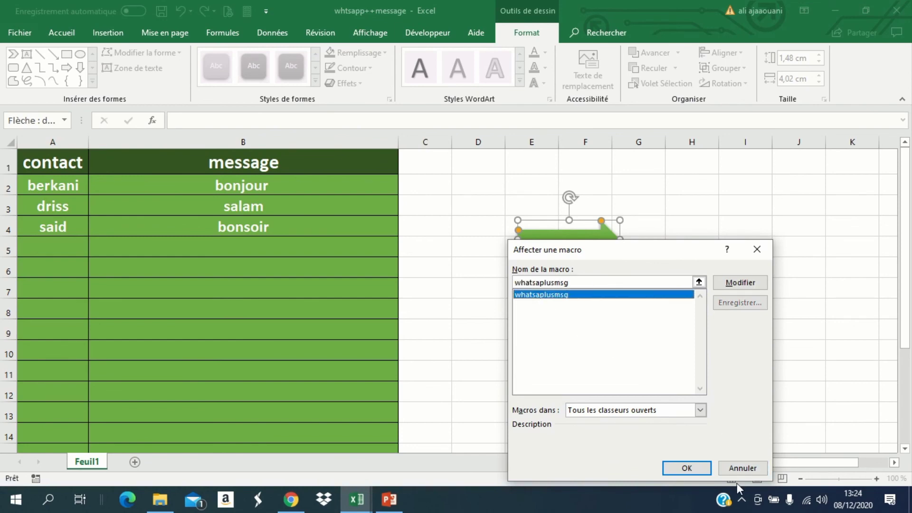
pyautogui.click(687, 467)
pyautogui.click(657, 307)
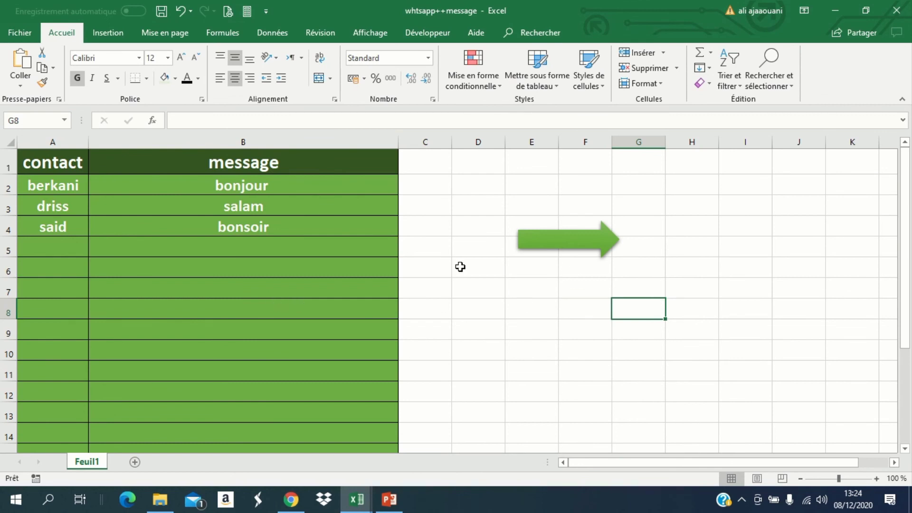
# Fill B2:B4 with the message 'test' and run the green arrow's macro to open WhatsApp Web.
pyautogui.click(250, 185)
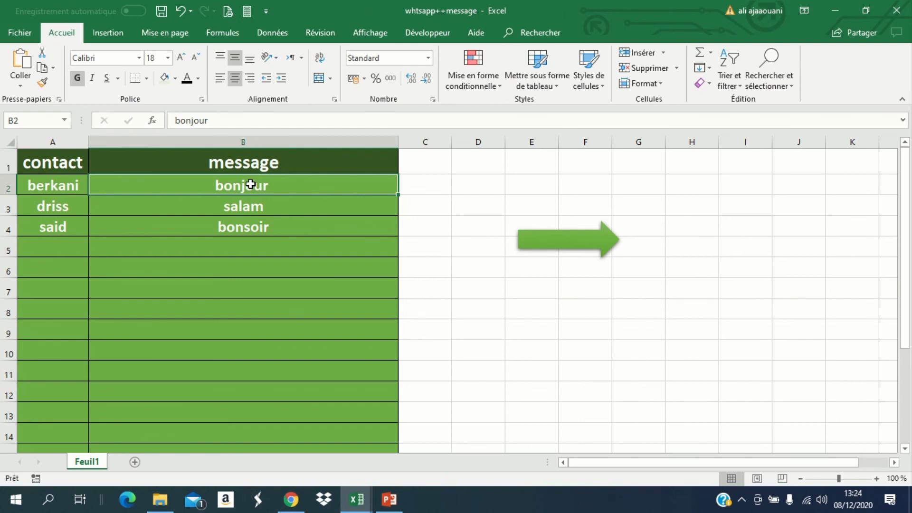
pyautogui.write('test')
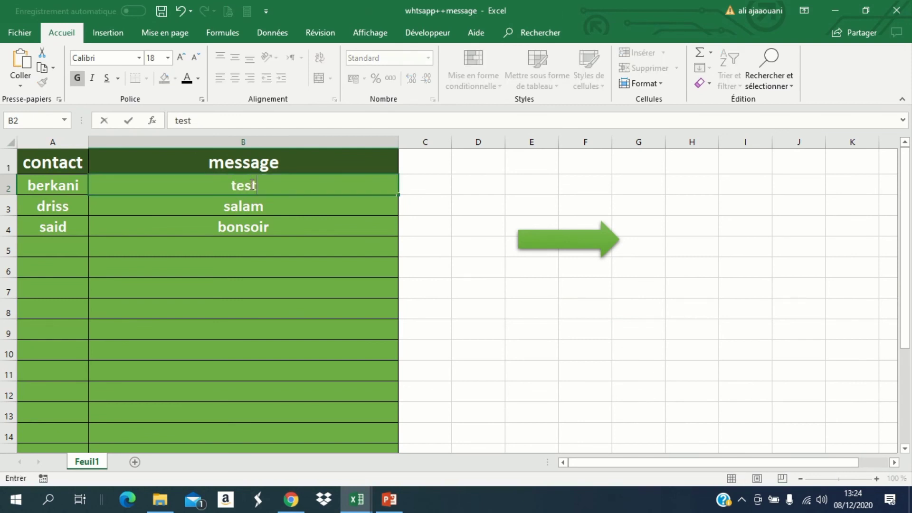
pyautogui.press('End')
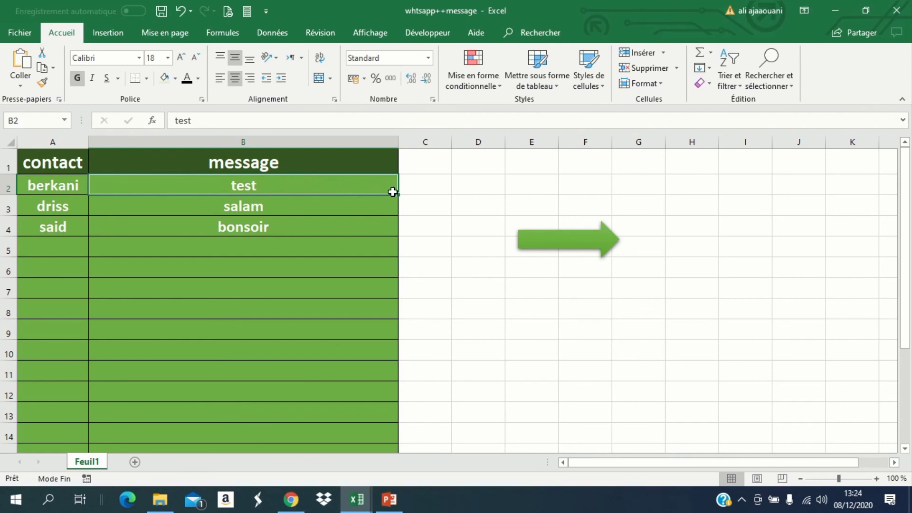
pyautogui.moveTo(399, 195); pyautogui.dragTo(399, 236)
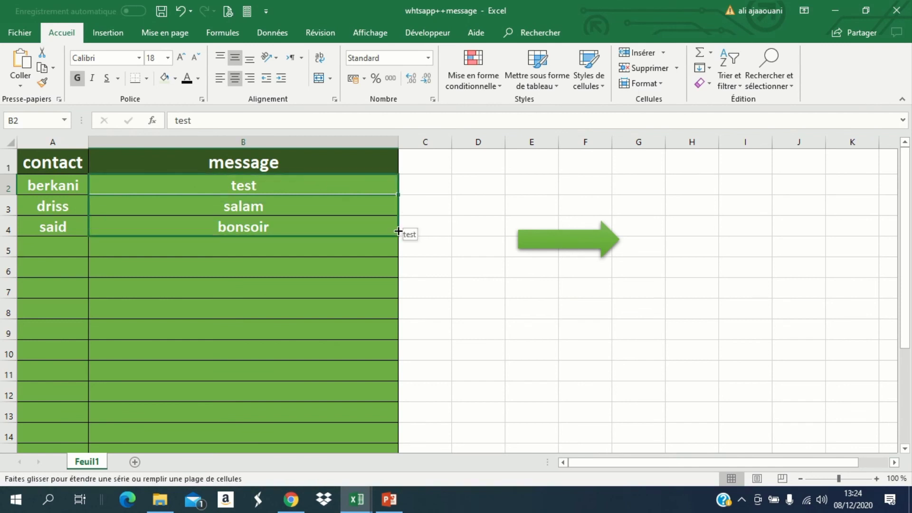
pyautogui.click(572, 238)
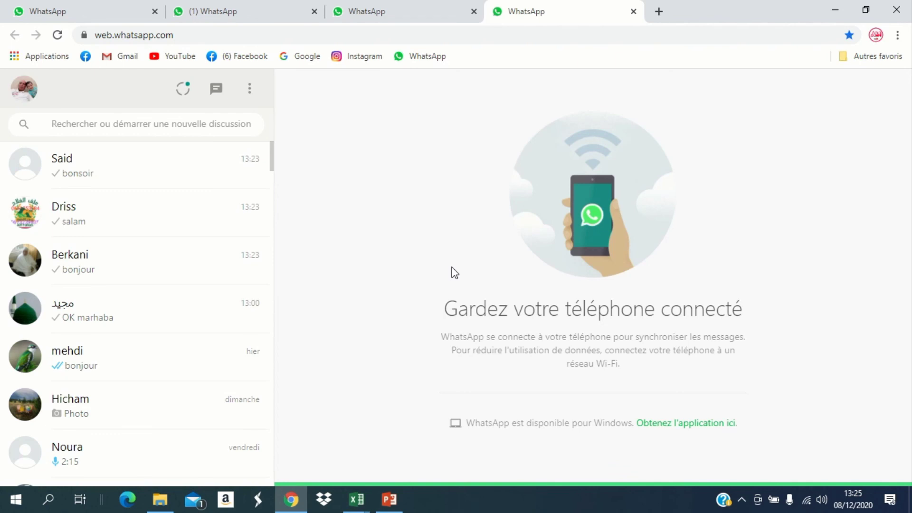
# Find the first contact's chat by name and send them the message 'test'.
pyautogui.hotkey('ctrl', 'alt', '/')
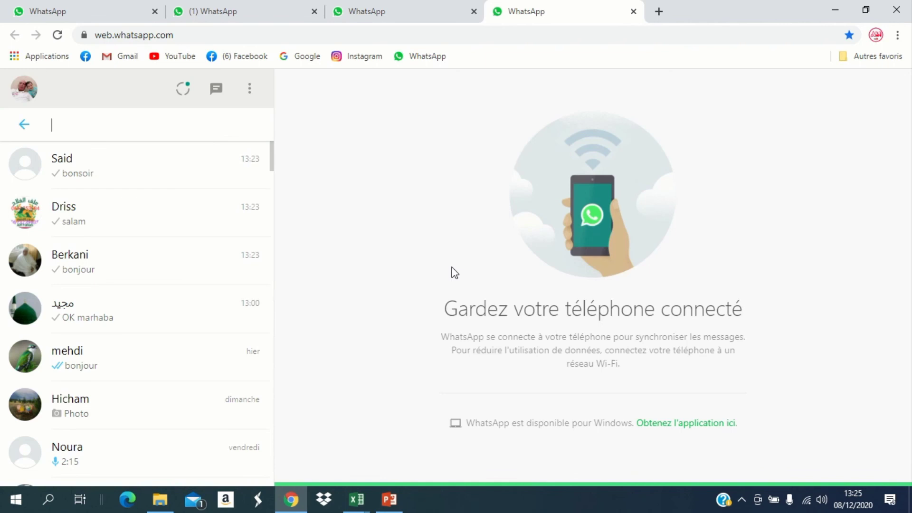
pyautogui.write('berkani')
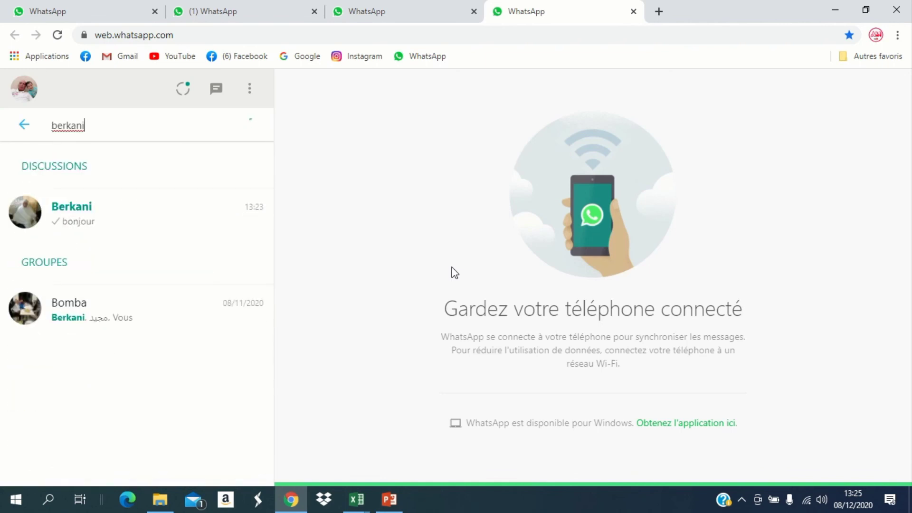
pyautogui.press('Return')
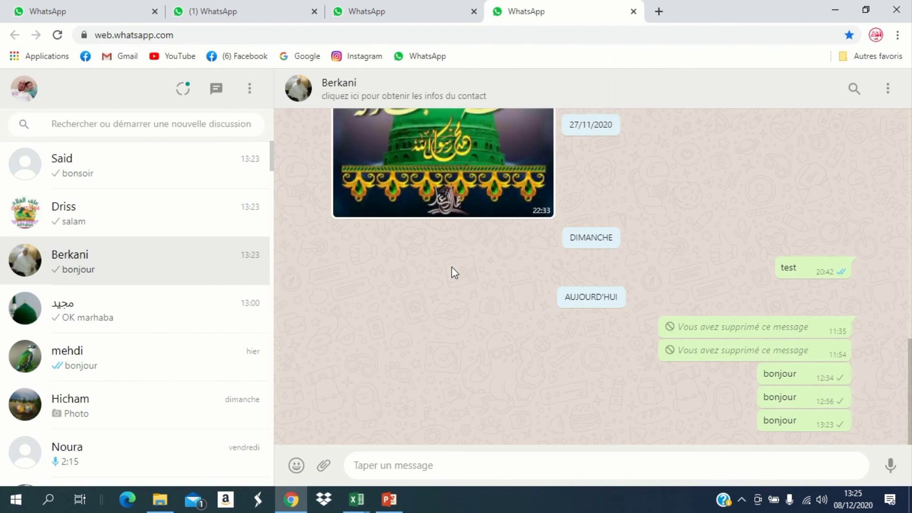
pyautogui.write('test')
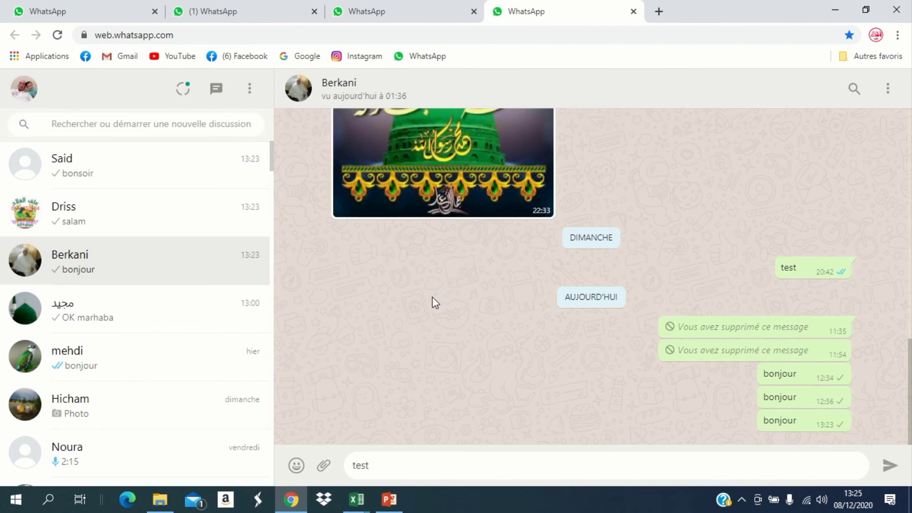
pyautogui.press('Return')
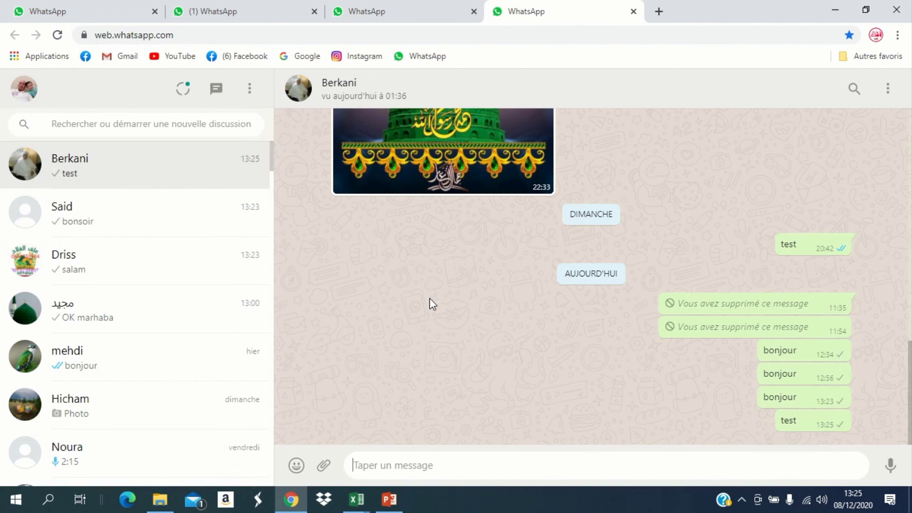
# Send 'test' to the second contact, then search the chats for the third contact's name.
pyautogui.hotkey('ctrl', 'alt', '/')
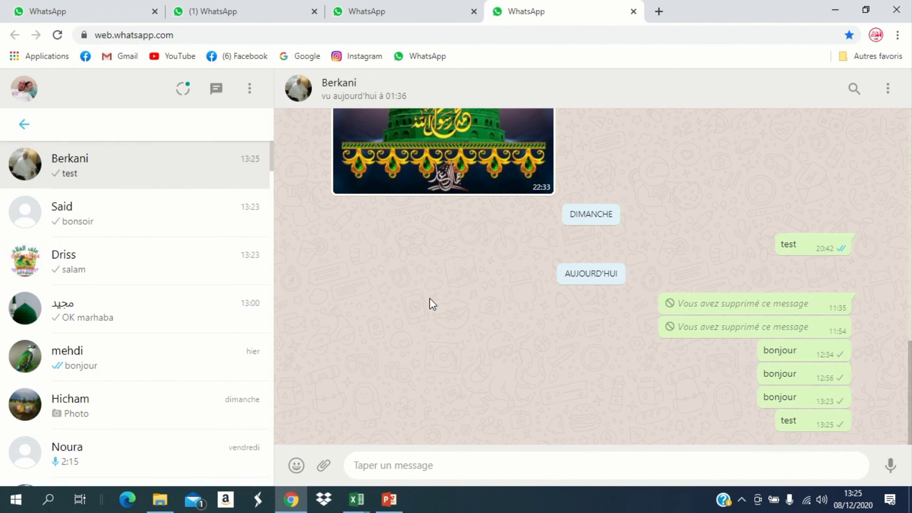
pyautogui.write('driss')
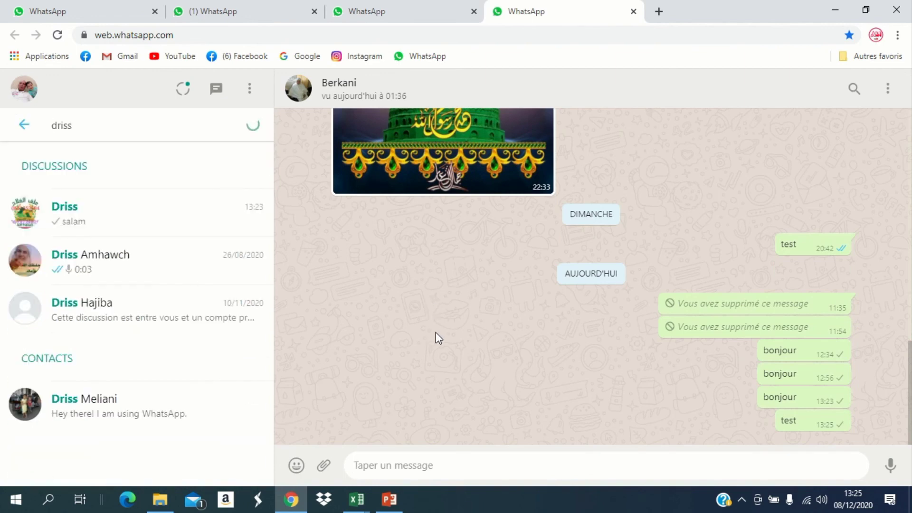
pyautogui.press('Return')
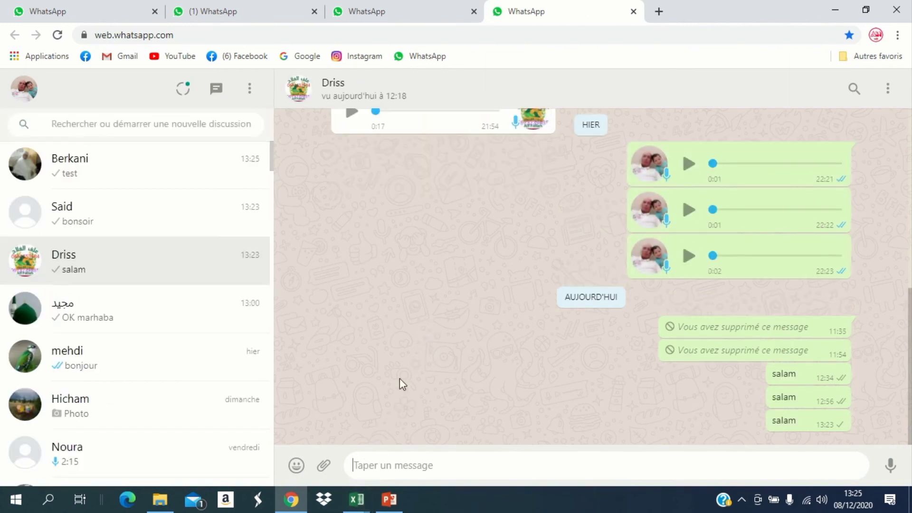
pyautogui.write('test')
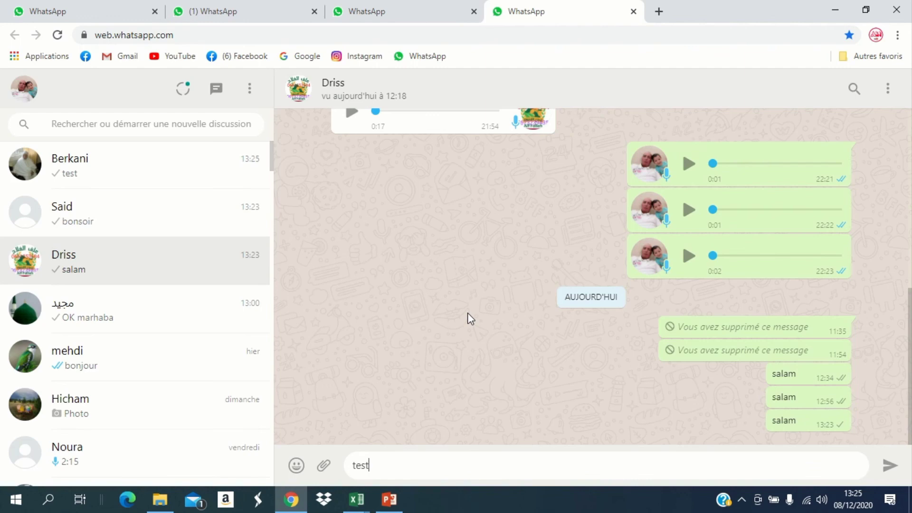
pyautogui.press('Return')
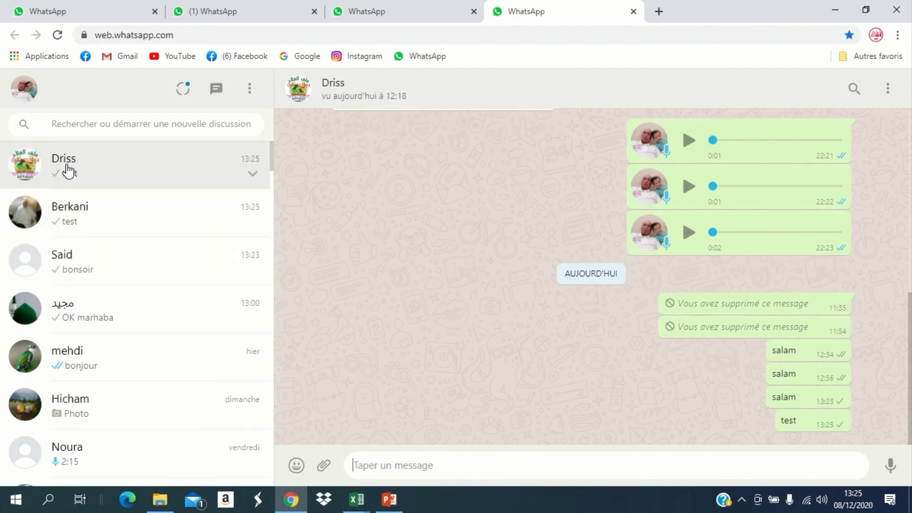
pyautogui.hotkey('ctrl', 'alt', '/')
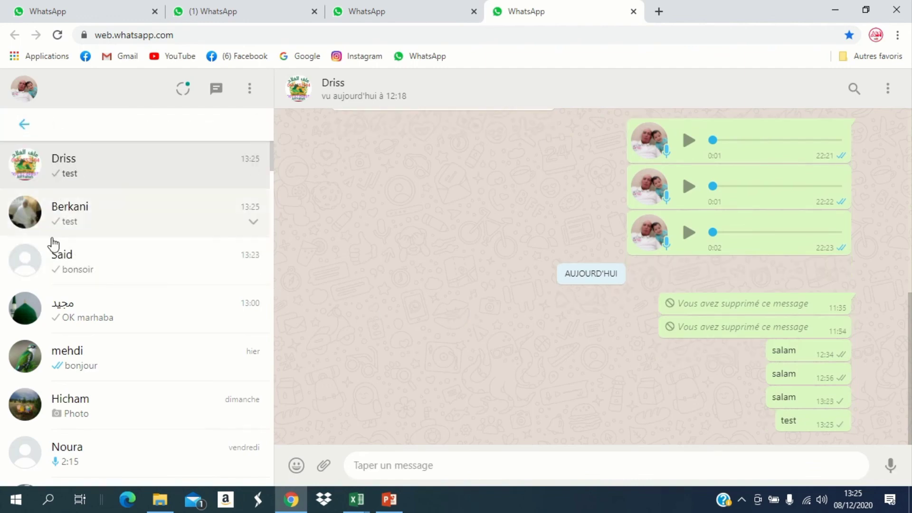
pyautogui.write('said')
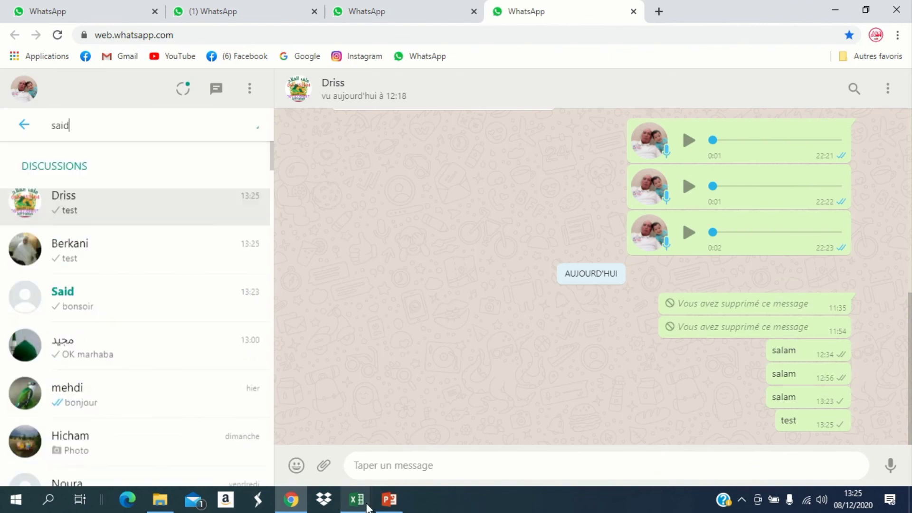
pyautogui.moveTo(356, 500)
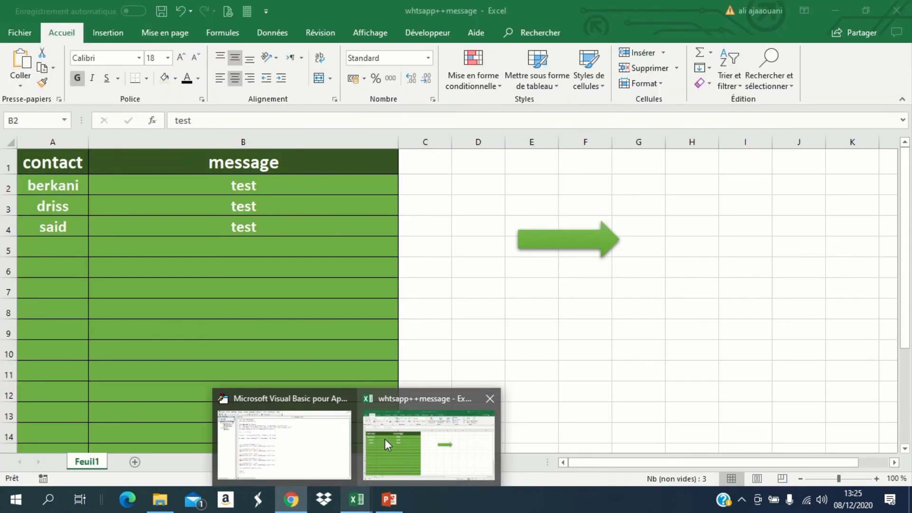
# Bring the Excel workbook forward, then go back to WhatsApp Web showing the third contact's search results.
pyautogui.click(385, 439)
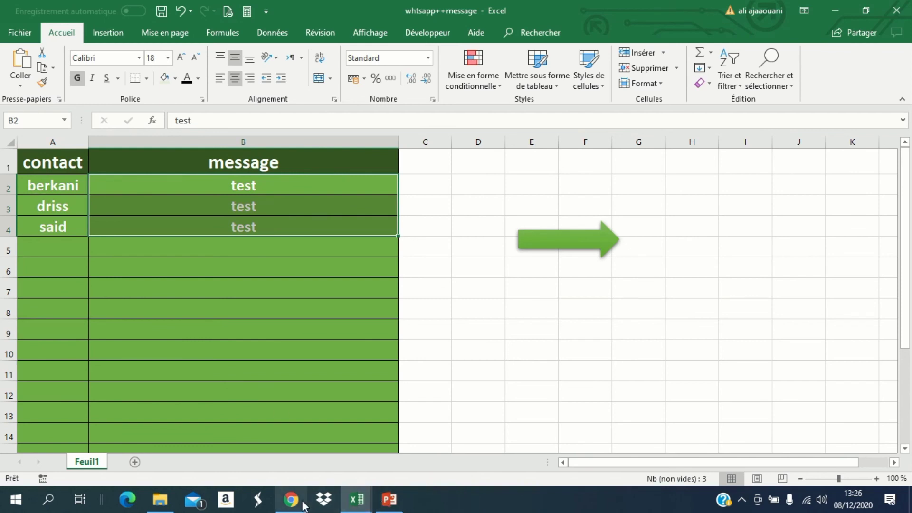
pyautogui.moveTo(290, 499)
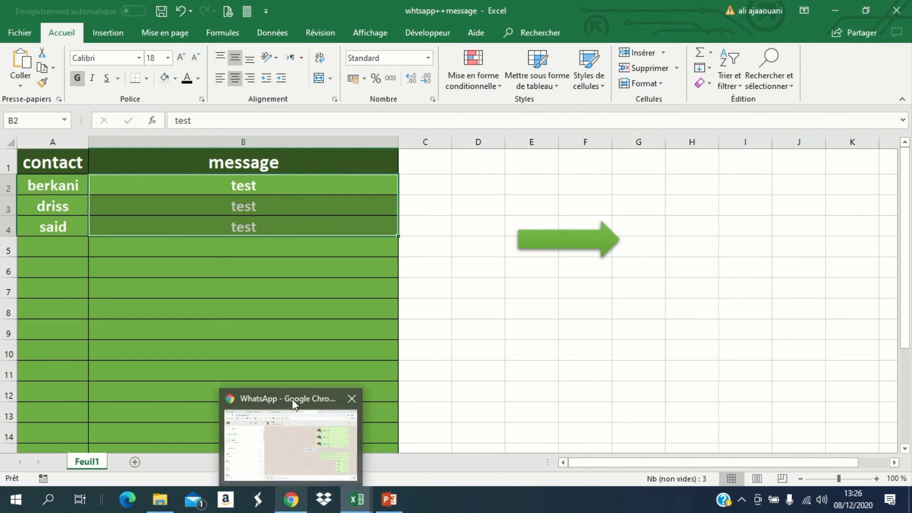
pyautogui.click(292, 397)
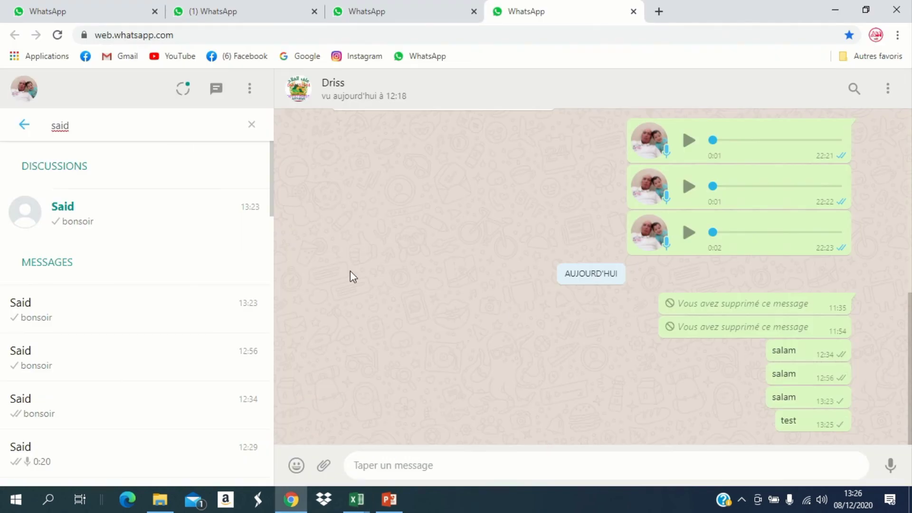